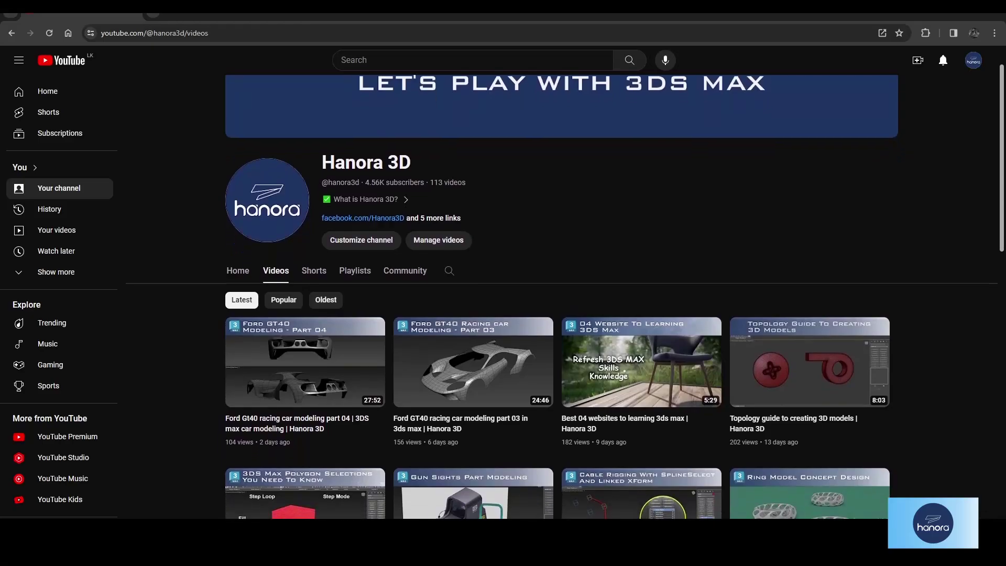
Zoom out and isolate the wires, cylinders and strip inside the frame with Alt+Q.
{"action": "scroll", "coordinate": [553, 303], "scroll_direction": "down", "scroll_amount": 1}
{"action": "scroll", "coordinate": [554, 303], "scroll_direction": "down", "scroll_amount": 1}
{"action": "scroll", "coordinate": [554, 303], "scroll_direction": "down", "scroll_amount": 1}
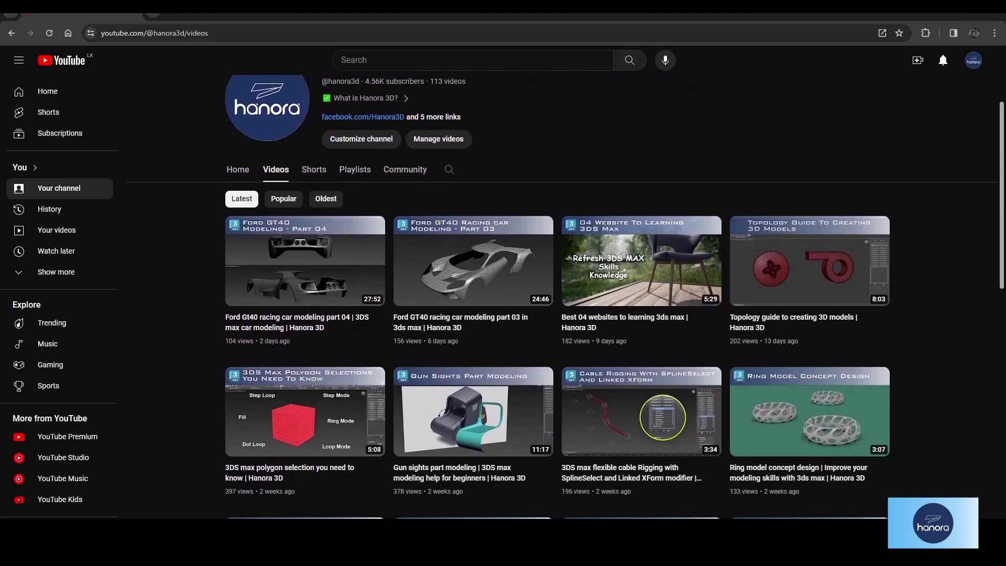
{"action": "scroll", "coordinate": [553, 303], "scroll_direction": "down", "scroll_amount": 1}
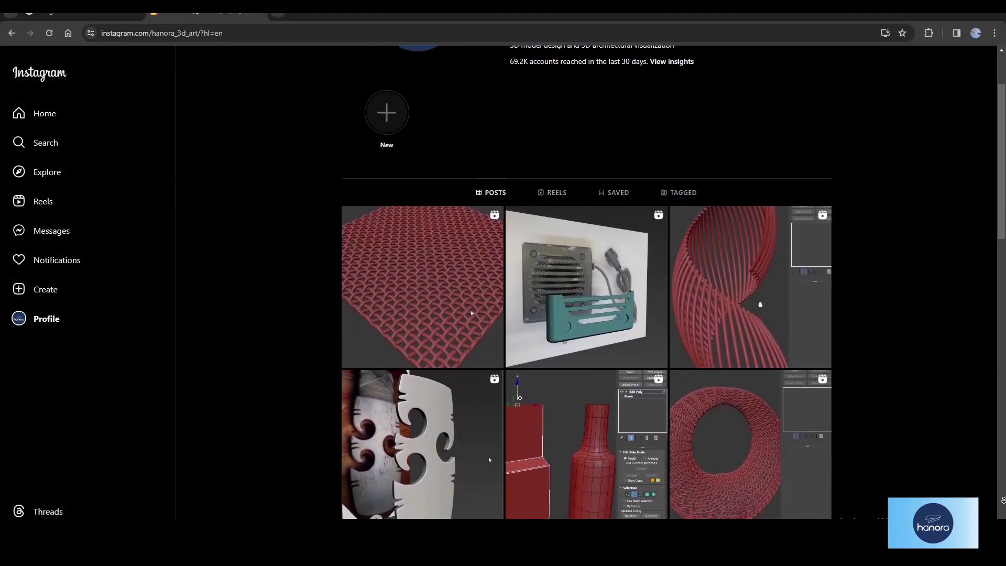
{"action": "scroll", "coordinate": [586, 283], "scroll_direction": "down", "scroll_amount": 1}
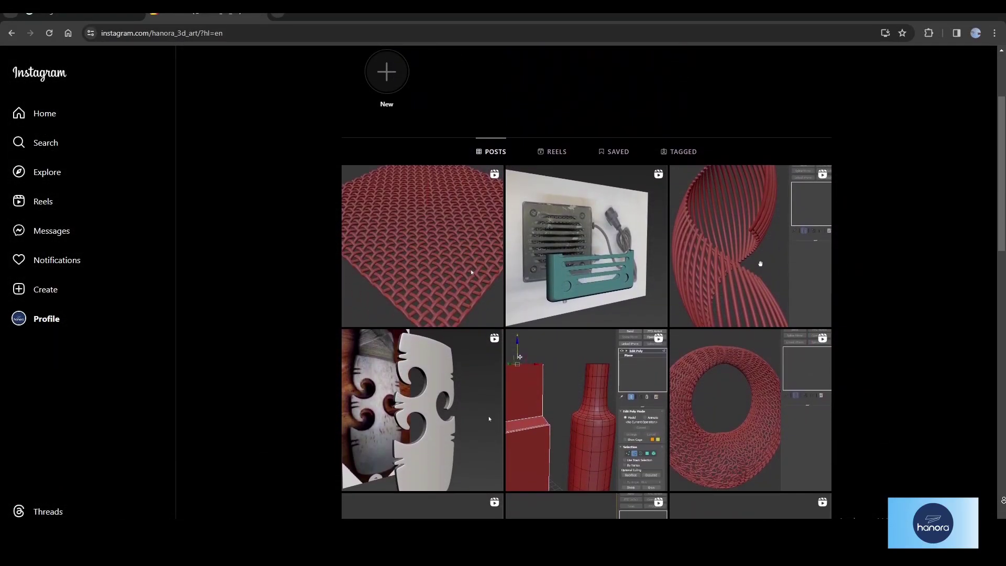
{"action": "scroll", "coordinate": [586, 283], "scroll_direction": "down", "scroll_amount": 1}
{"action": "scroll", "coordinate": [587, 283], "scroll_direction": "down", "scroll_amount": 1}
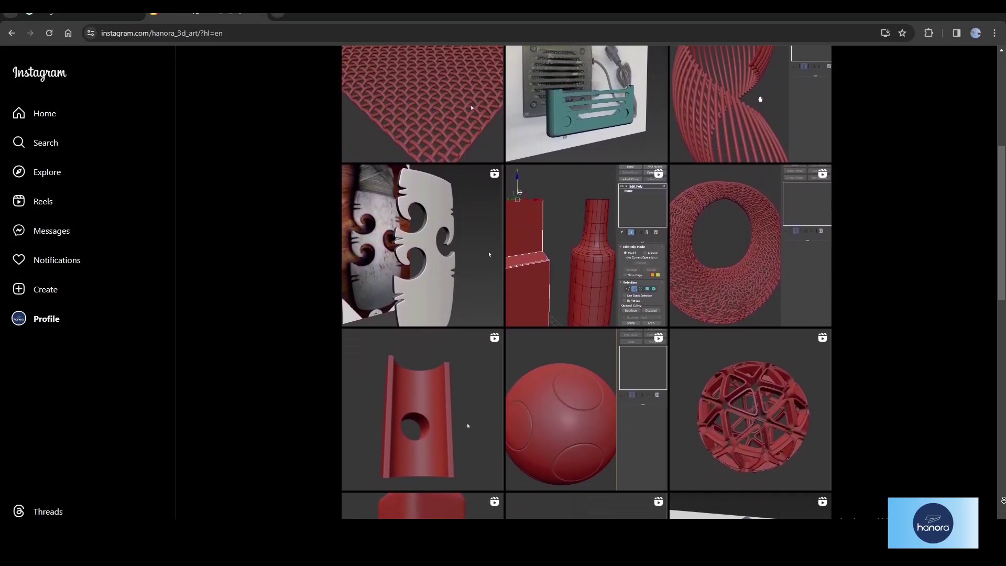
{"action": "scroll", "coordinate": [586, 283], "scroll_direction": "down", "scroll_amount": 1}
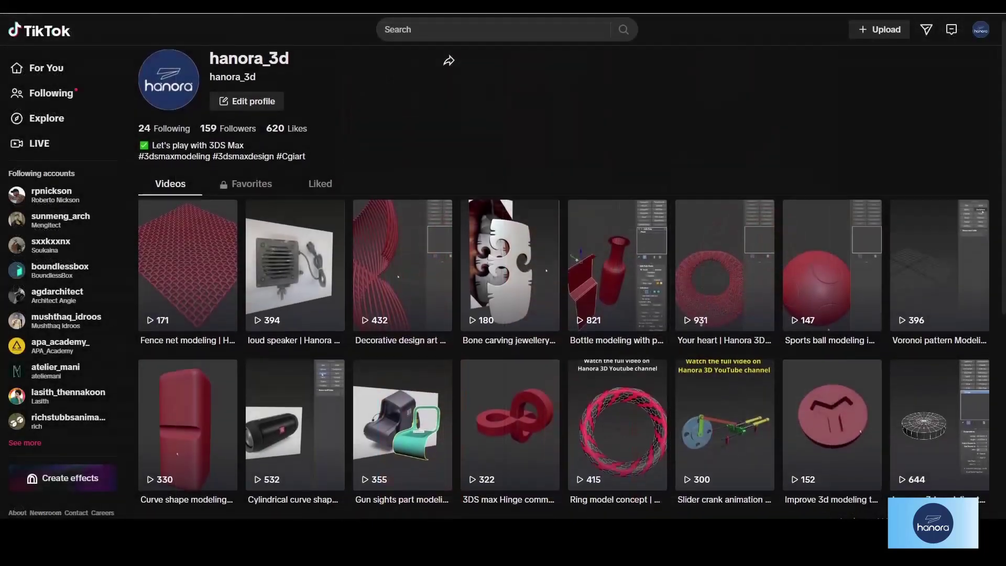
{"action": "scroll", "coordinate": [587, 283], "scroll_direction": "down", "scroll_amount": 1}
{"action": "scroll", "coordinate": [586, 283], "scroll_direction": "down", "scroll_amount": 1}
{"action": "scroll", "coordinate": [586, 283], "scroll_direction": "down", "scroll_amount": 1}
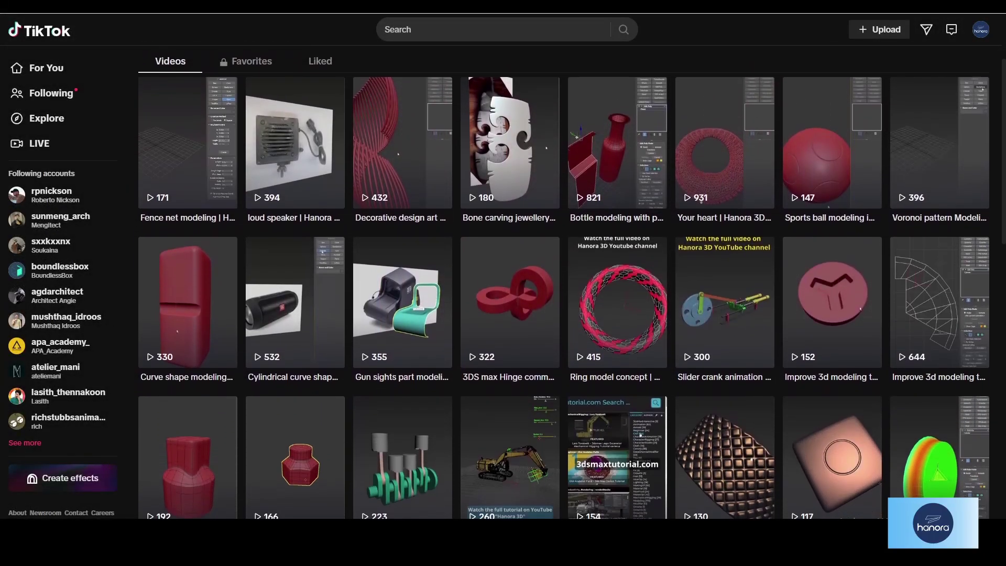
{"action": "scroll", "coordinate": [586, 283], "scroll_direction": "down", "scroll_amount": 1}
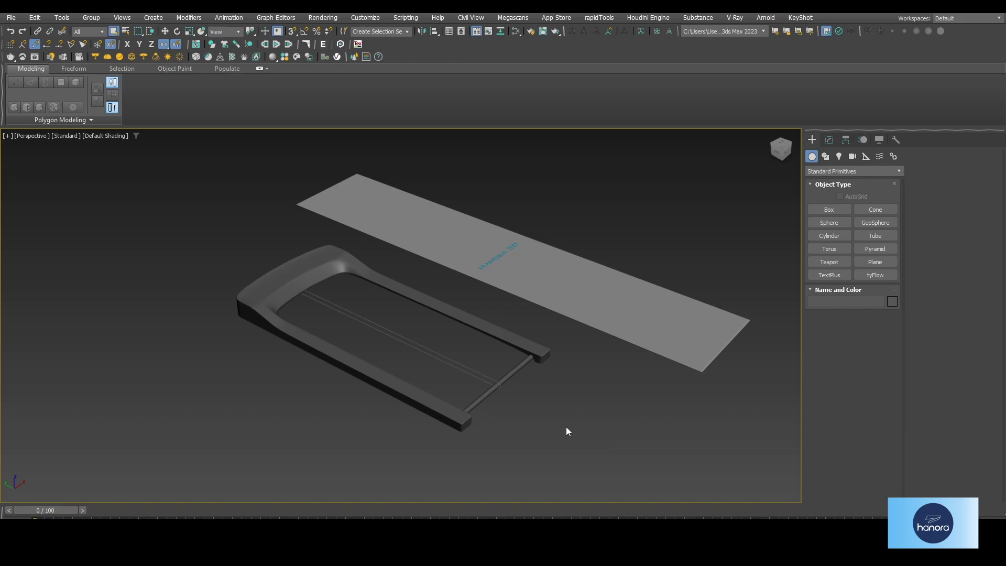
{"action": "left_click_drag", "start_coordinate": [566, 426], "coordinate": [294, 278]}
{"action": "key", "text": "alt+q"}
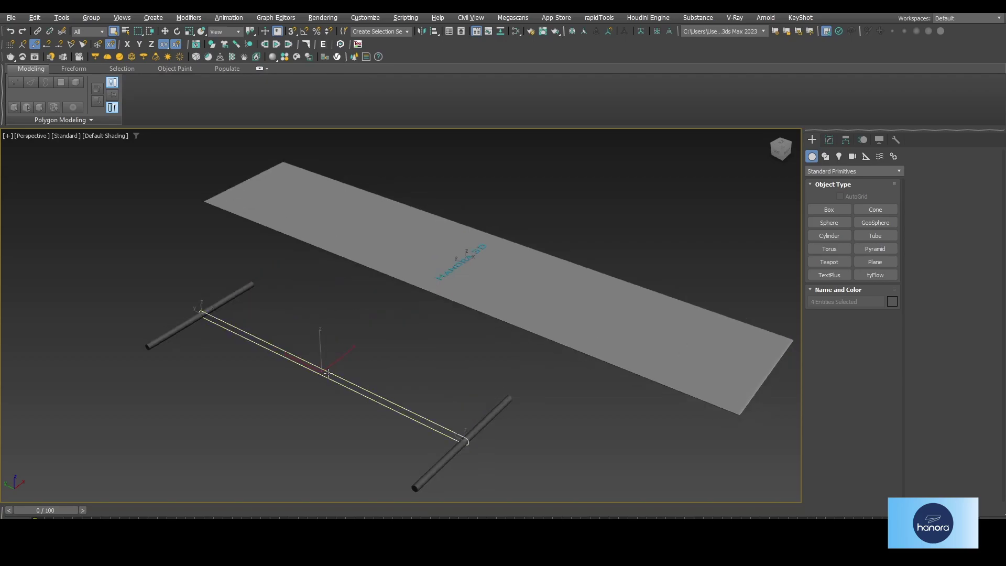
{"action": "mouse_move", "coordinate": [310, 314]}
{"action": "middle_mouse_down", "text": "alt"}
{"action": "mouse_move", "coordinate": [375, 382]}
{"action": "mouse_move", "coordinate": [364, 344]}
{"action": "middle_mouse_up", "text": "alt"}
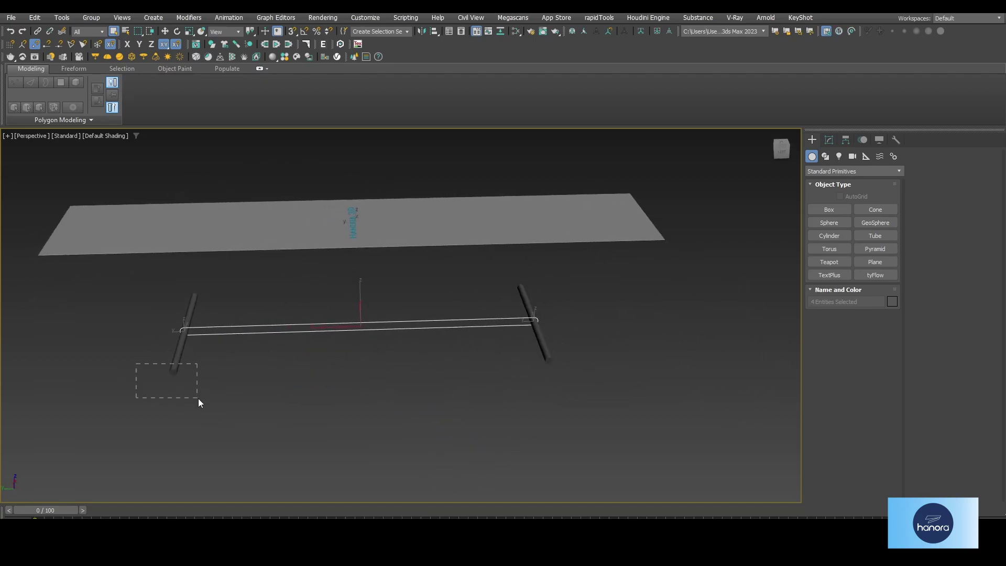
Turn on Edged Faces and inspect the left and right rail cylinders.
{"action": "left_click_drag", "start_coordinate": [198, 398], "coordinate": [199, 399]}
{"action": "key", "text": "F4"}
{"action": "left_click_drag", "start_coordinate": [534, 378], "coordinate": [535, 379]}
{"action": "middle_click_drag", "start_coordinate": [535, 379], "coordinate": [540, 396], "text": "alt"}
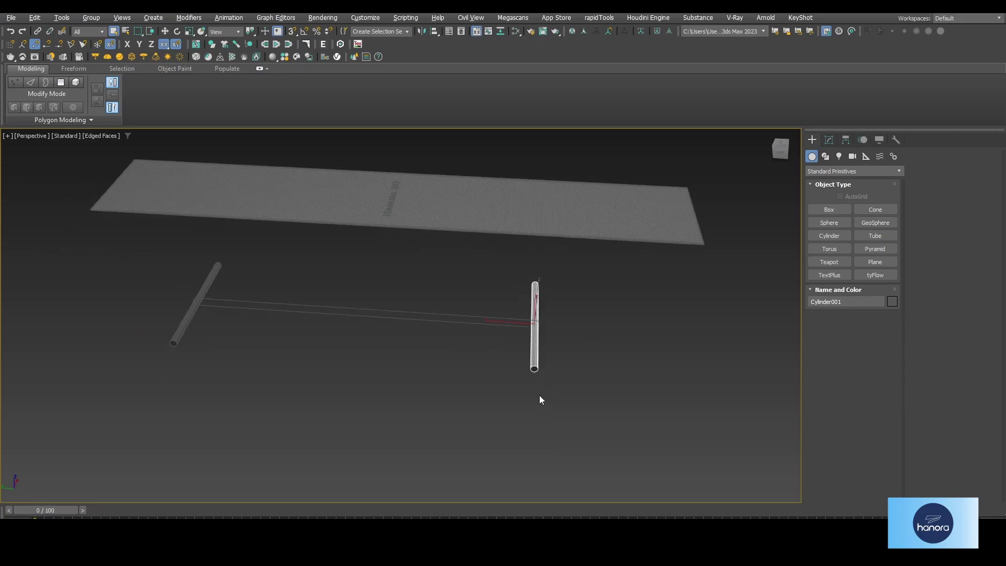
{"action": "mouse_move", "coordinate": [295, 377]}
{"action": "middle_mouse_down", "text": "alt"}
{"action": "mouse_move", "coordinate": [341, 380]}
{"action": "mouse_move", "coordinate": [339, 368]}
{"action": "mouse_move", "coordinate": [323, 368]}
{"action": "mouse_move", "coordinate": [319, 382]}
{"action": "mouse_move", "coordinate": [377, 382]}
{"action": "mouse_move", "coordinate": [376, 390]}
{"action": "middle_mouse_up", "text": "alt"}
{"action": "scroll", "coordinate": [405, 309], "scroll_direction": "up", "scroll_amount": 3}
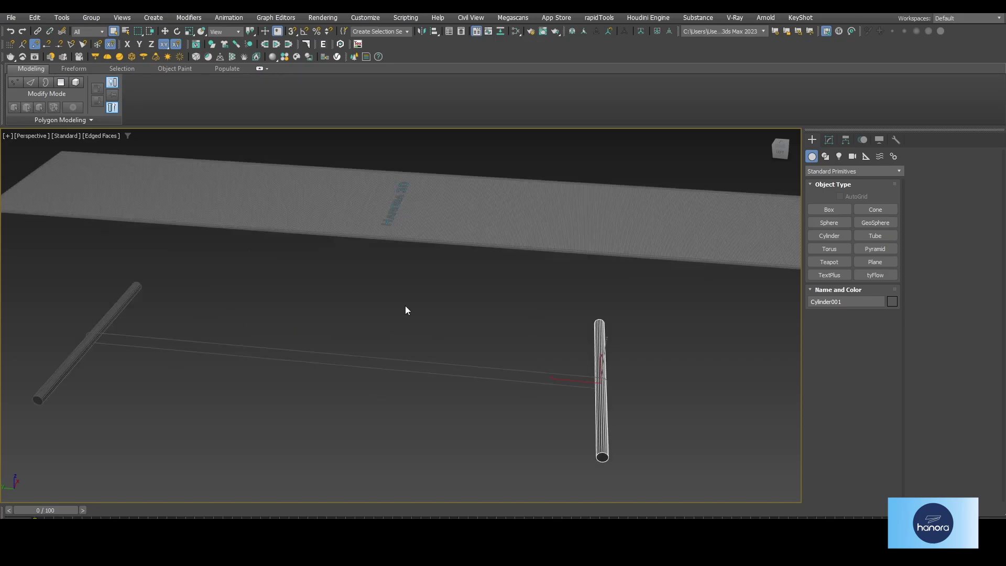
Inspect Rectangle001 and the embossed HANORA 3D strip from several angles.
{"action": "left_click", "coordinate": [388, 362]}
{"action": "middle_click_drag", "start_coordinate": [425, 297], "coordinate": [404, 359]}
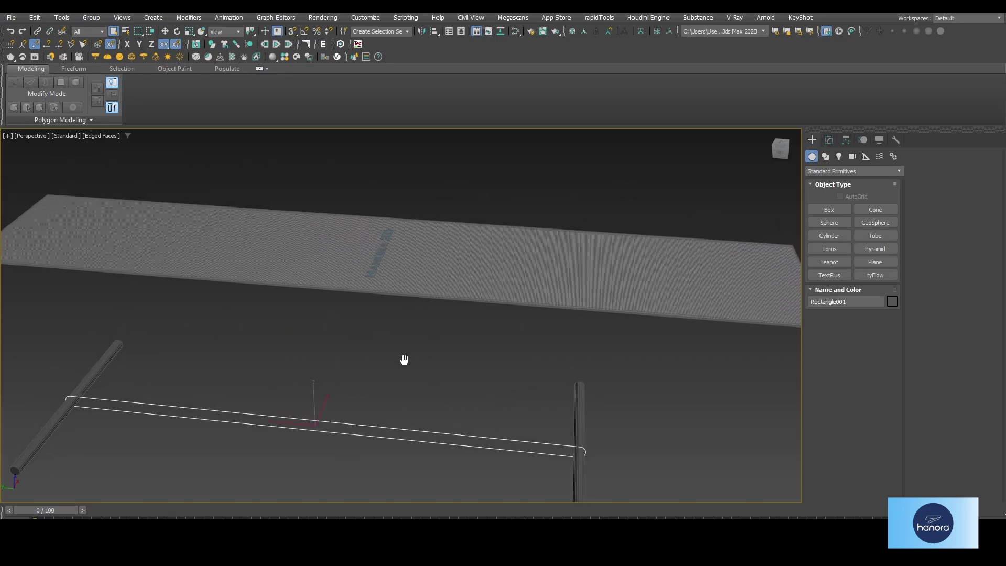
{"action": "left_click", "coordinate": [443, 265]}
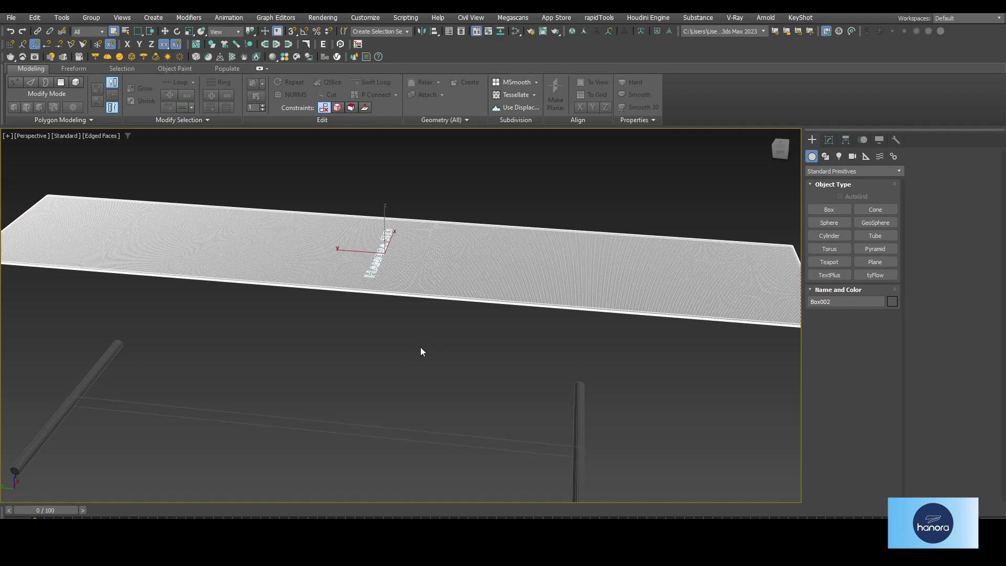
{"action": "middle_click_drag", "start_coordinate": [423, 351], "coordinate": [375, 360]}
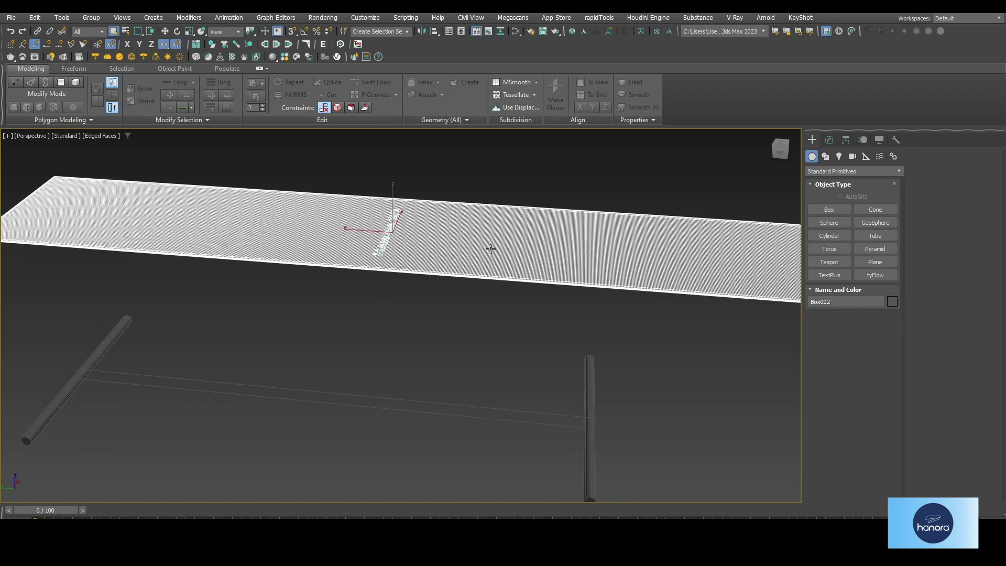
{"action": "mouse_move", "coordinate": [490, 248]}
{"action": "middle_mouse_down", "text": "alt"}
{"action": "mouse_move", "coordinate": [469, 346]}
{"action": "mouse_move", "coordinate": [482, 322]}
{"action": "middle_mouse_up", "text": "alt"}
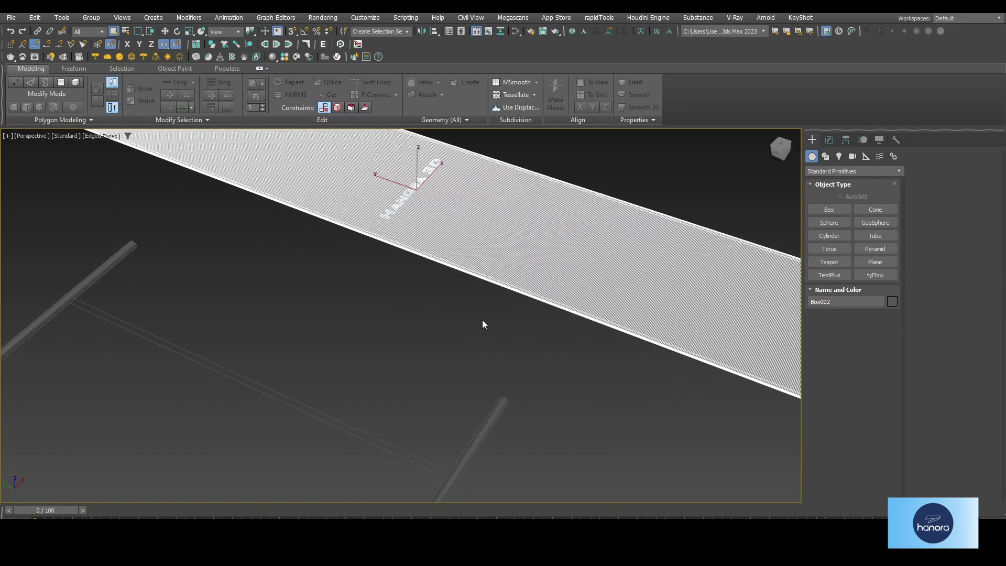
{"action": "left_click", "coordinate": [302, 403]}
{"action": "mouse_move", "coordinate": [337, 404]}
{"action": "middle_mouse_down", "text": "alt"}
{"action": "mouse_move", "coordinate": [378, 386]}
{"action": "mouse_move", "coordinate": [308, 386]}
{"action": "middle_mouse_up", "text": "alt"}
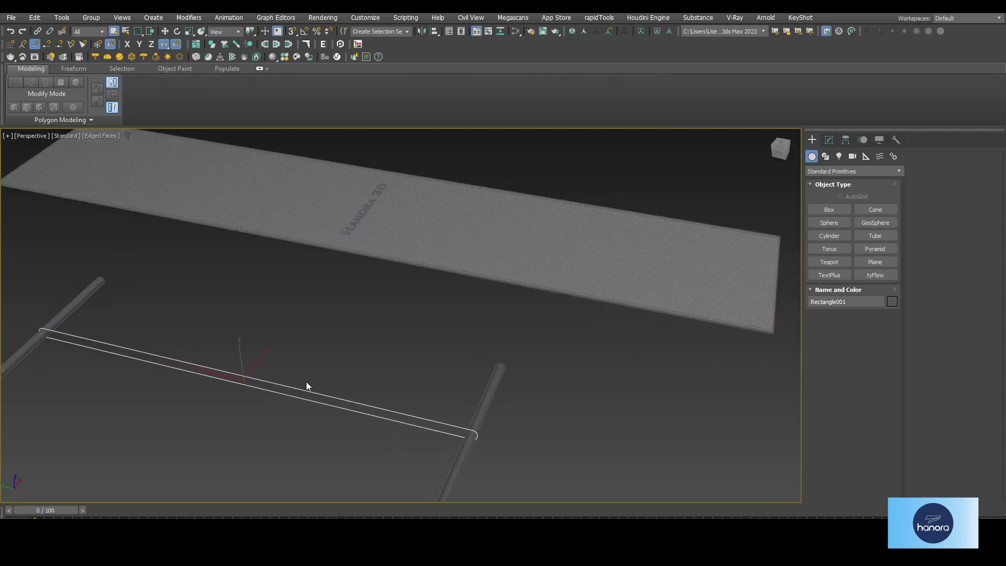
Measure Rectangle001 (417.857 cm long) and Box002 (88.836 × 420.867 × 0.9 cm) with the Measure utility.
{"action": "left_click", "coordinate": [897, 140]}
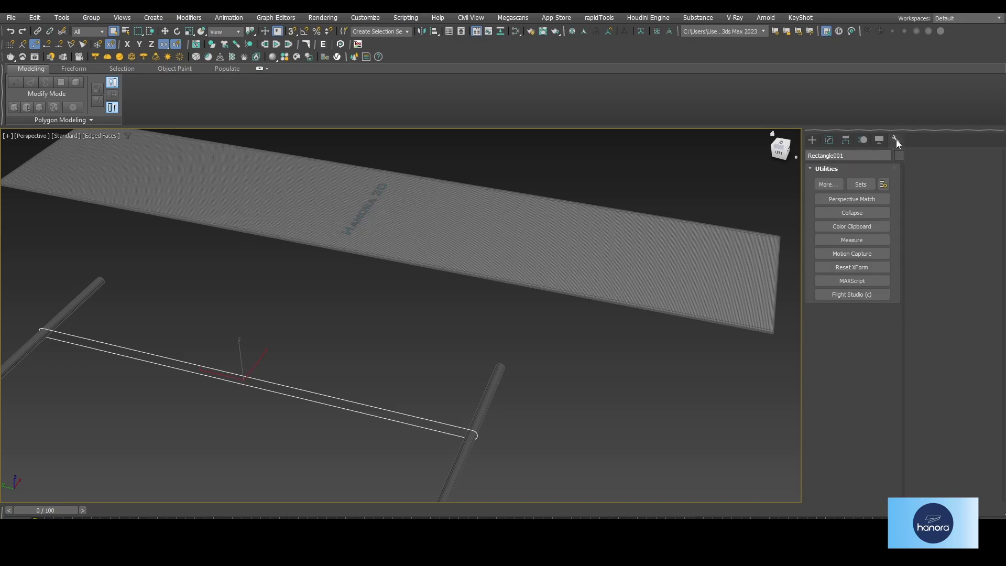
{"action": "left_click", "coordinate": [858, 240]}
{"action": "mouse_move", "coordinate": [537, 357]}
{"action": "middle_mouse_down", "text": "alt"}
{"action": "mouse_move", "coordinate": [534, 315]}
{"action": "mouse_move", "coordinate": [545, 310]}
{"action": "middle_mouse_up", "text": "alt"}
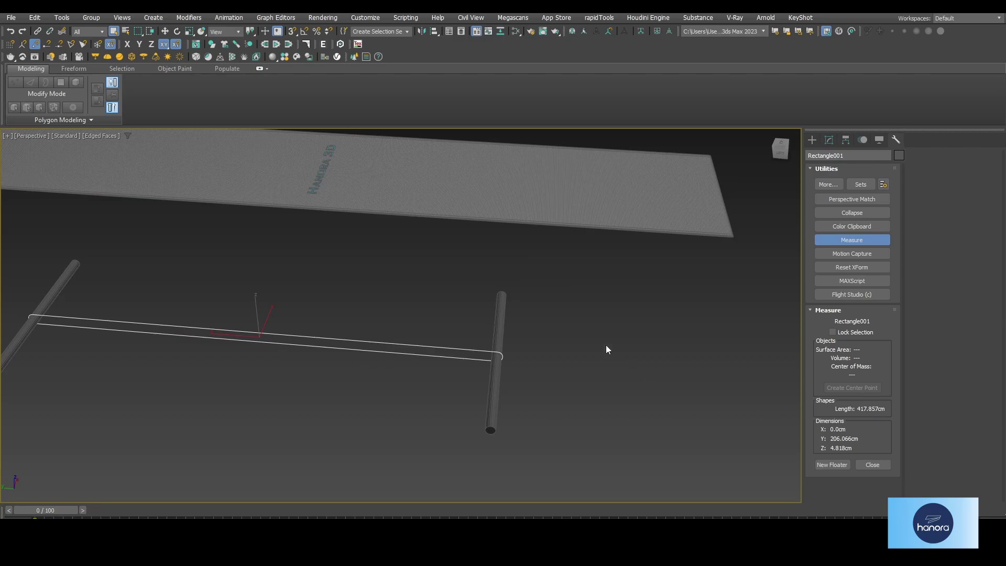
{"action": "middle_click_drag", "start_coordinate": [607, 346], "coordinate": [587, 329], "text": "alt"}
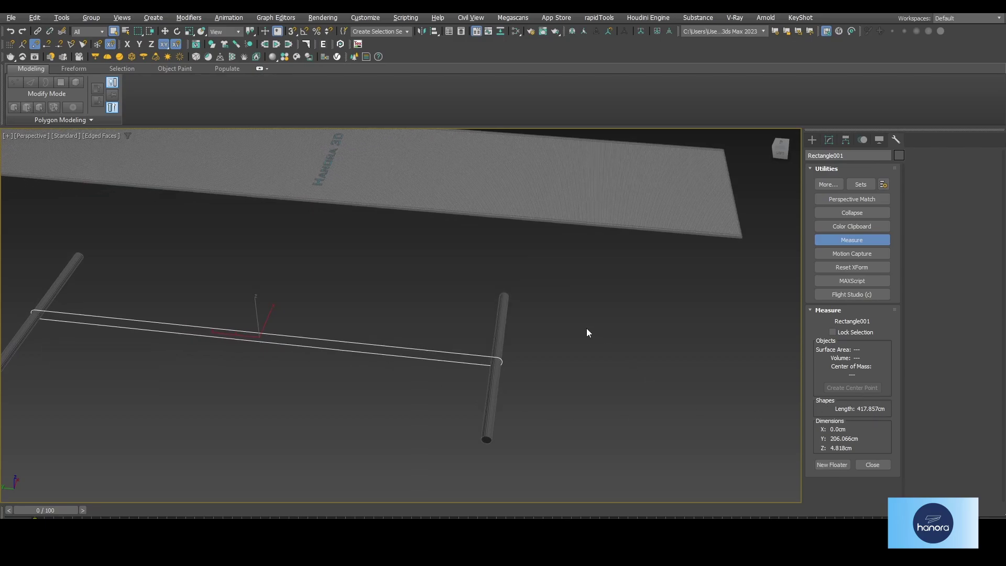
{"action": "left_click", "coordinate": [468, 201]}
{"action": "middle_click_drag", "start_coordinate": [469, 200], "coordinate": [523, 310], "text": "alt"}
{"action": "scroll", "coordinate": [408, 266], "scroll_direction": "down", "scroll_amount": 4}
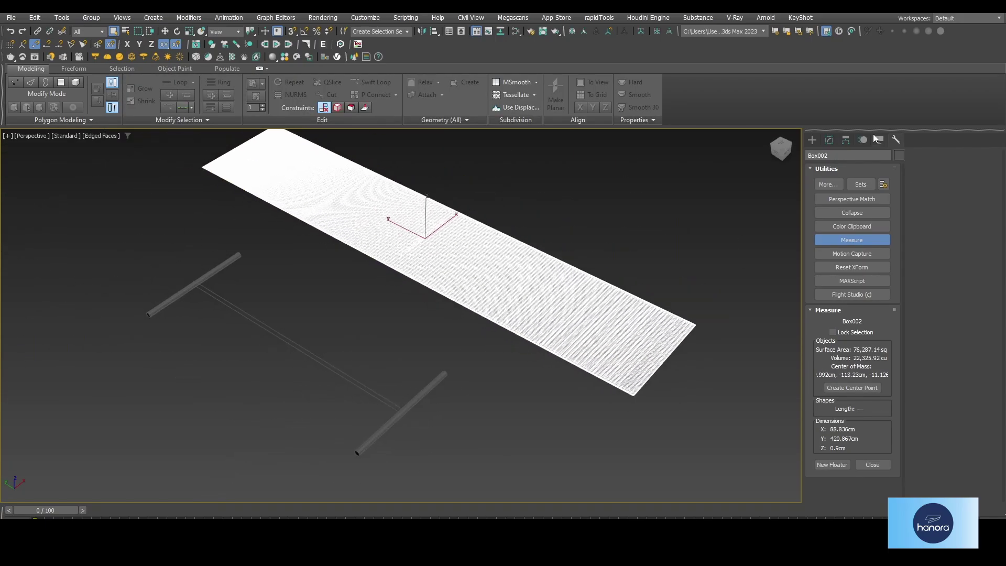
View Box002's modifier stack and zoom in on the embossed Editable Poly strip.
{"action": "left_click", "coordinate": [830, 141]}
{"action": "middle_click_drag", "start_coordinate": [580, 301], "coordinate": [519, 325], "text": "alt"}
{"action": "scroll", "coordinate": [422, 353], "scroll_direction": "up", "scroll_amount": 3}
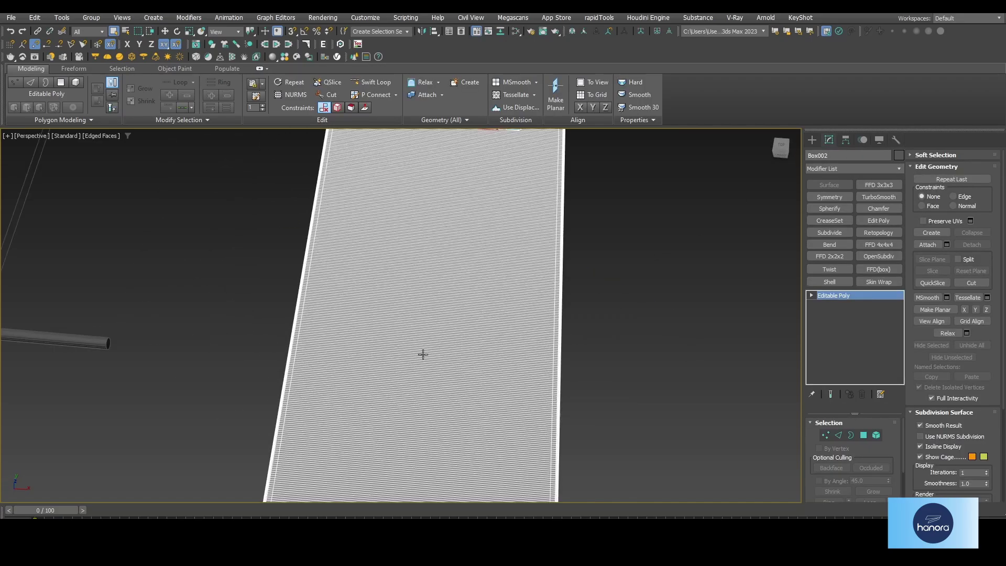
{"action": "scroll", "coordinate": [440, 358], "scroll_direction": "up", "scroll_amount": 3}
{"action": "scroll", "coordinate": [441, 357], "scroll_direction": "up", "scroll_amount": 2}
{"action": "scroll", "coordinate": [461, 341], "scroll_direction": "up", "scroll_amount": 1}
{"action": "scroll", "coordinate": [563, 297], "scroll_direction": "up", "scroll_amount": 2}
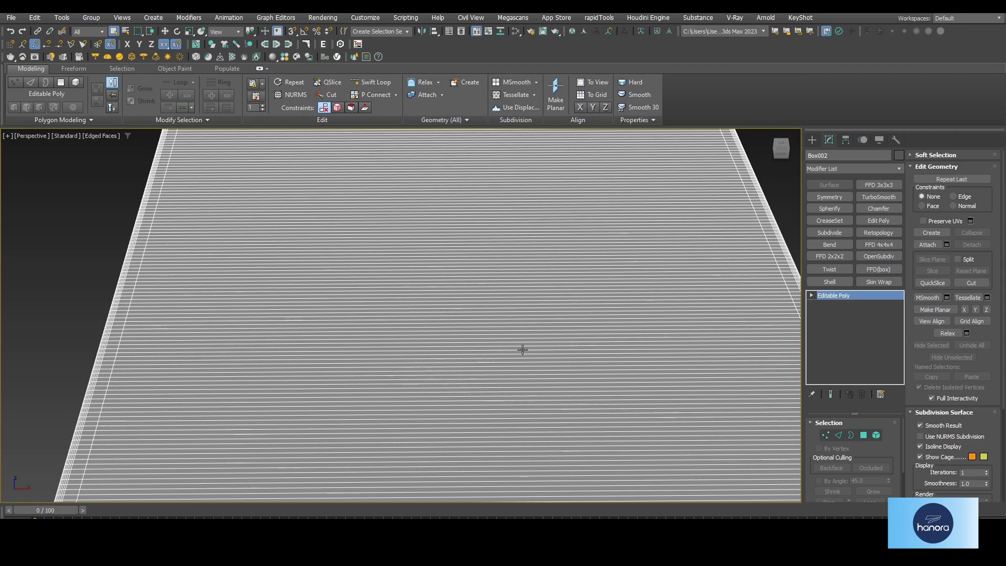
Inspect the strip in a maximized Left wireframe view, then in maximized Perspective.
{"action": "key", "text": "alt+w"}
{"action": "middle_click", "coordinate": [169, 415]}
{"action": "key", "text": "alt+w"}
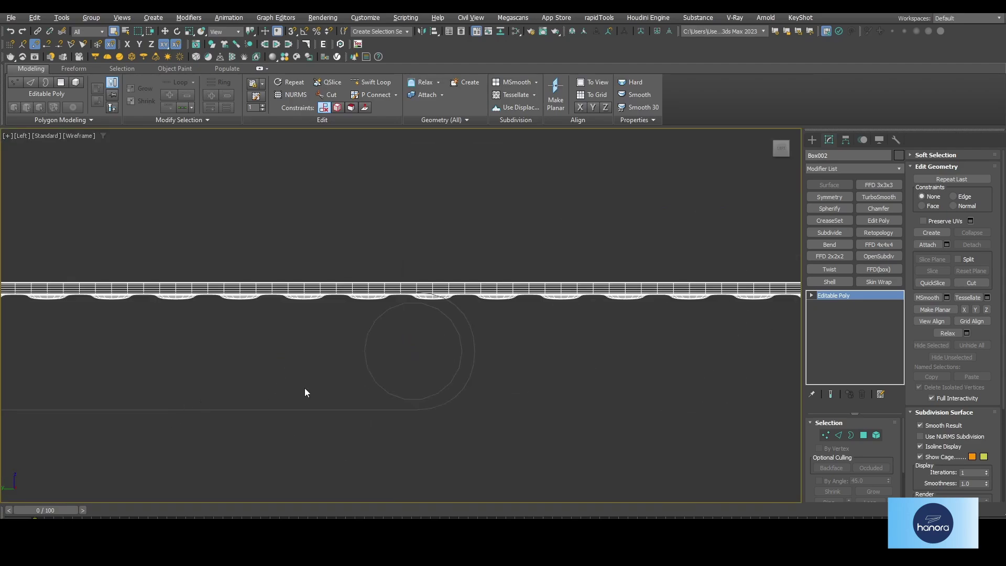
{"action": "middle_click_drag", "start_coordinate": [410, 314], "coordinate": [441, 312]}
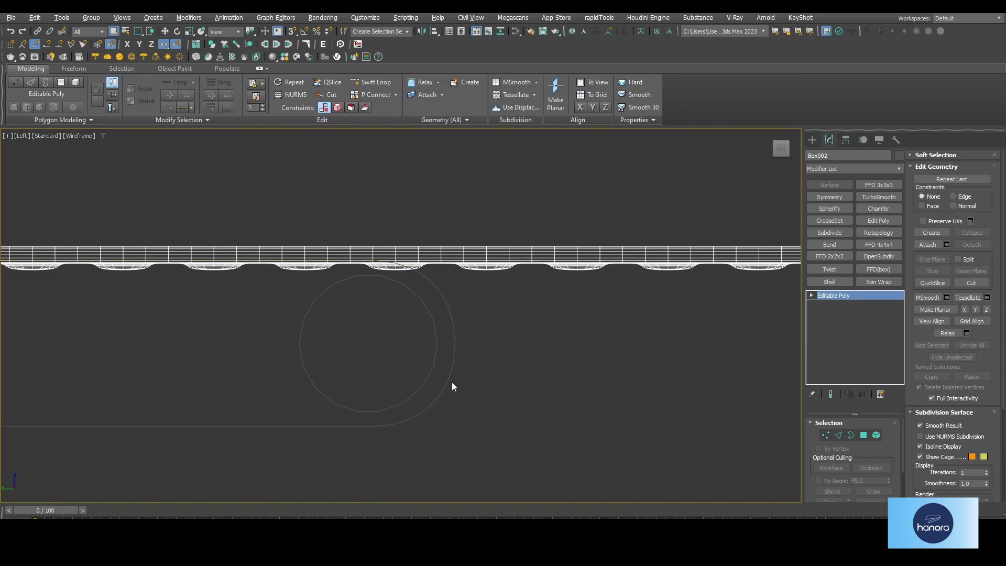
{"action": "key", "text": "alt+w"}
{"action": "middle_click", "coordinate": [575, 414]}
{"action": "key", "text": "alt+w"}
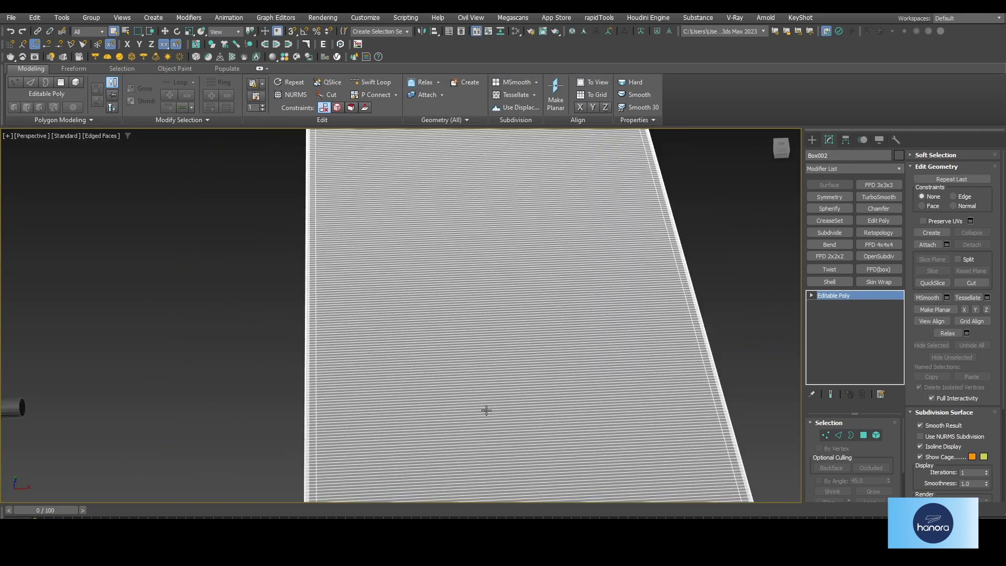
{"action": "mouse_move", "coordinate": [444, 312]}
{"action": "middle_mouse_down", "text": "alt"}
{"action": "mouse_move", "coordinate": [474, 299]}
{"action": "mouse_move", "coordinate": [411, 359]}
{"action": "mouse_move", "coordinate": [449, 322]}
{"action": "mouse_move", "coordinate": [482, 313]}
{"action": "middle_mouse_up", "text": "alt"}
{"action": "middle_click_drag", "start_coordinate": [588, 343], "coordinate": [564, 352]}
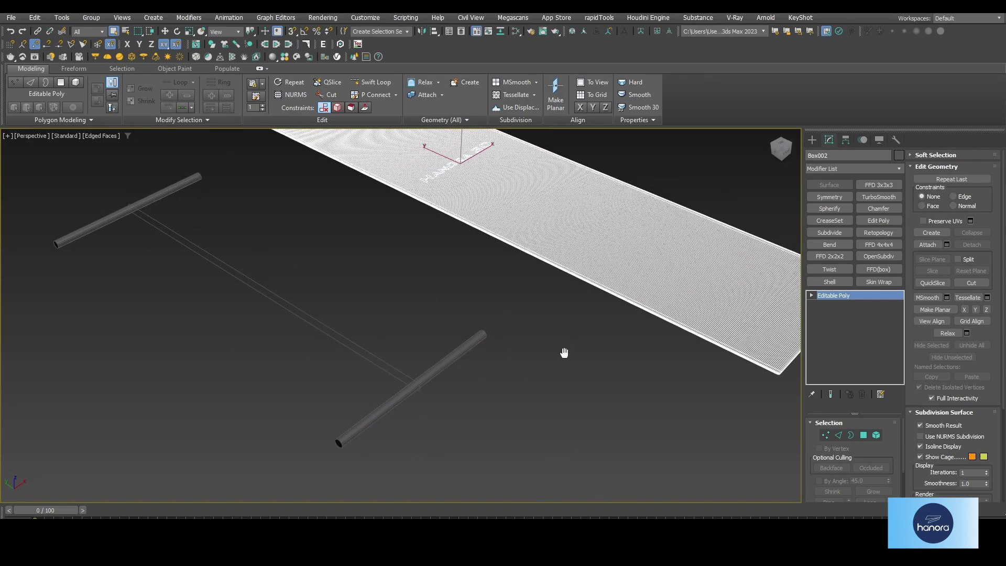
Compare the Left and Perspective views, zoom out, and select all four objects with Ctrl+A.
{"action": "key", "text": "l"}
{"action": "scroll", "coordinate": [250, 393], "scroll_direction": "down", "scroll_amount": 5}
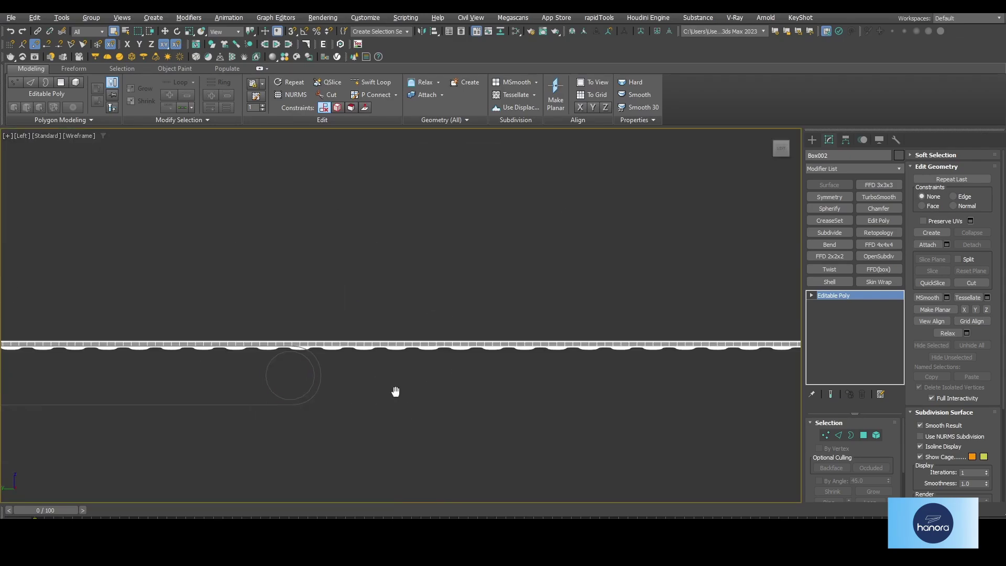
{"action": "key", "text": "p"}
{"action": "middle_click_drag", "start_coordinate": [483, 386], "coordinate": [465, 377], "text": "alt"}
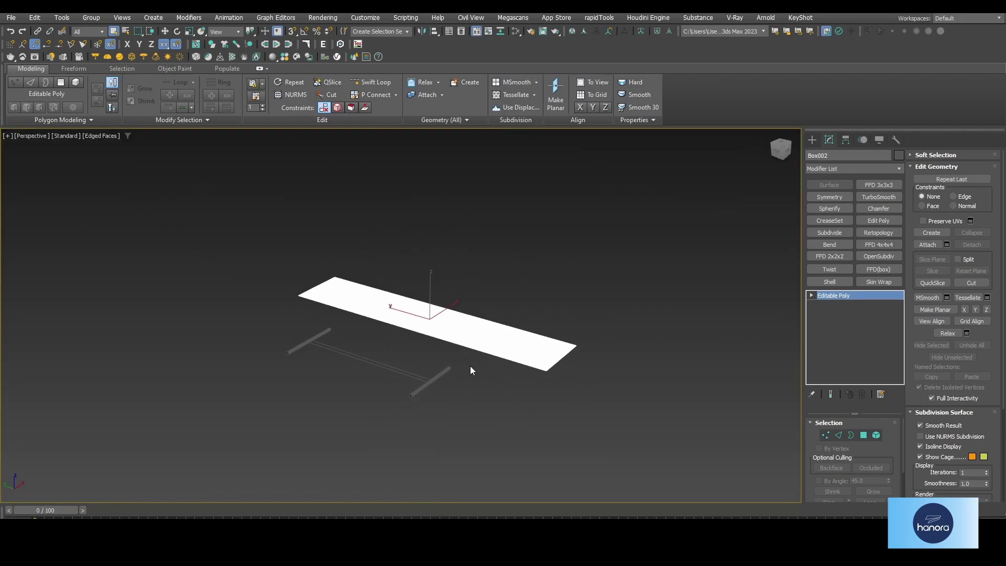
{"action": "scroll", "coordinate": [472, 368], "scroll_direction": "up", "scroll_amount": 1}
{"action": "scroll", "coordinate": [485, 369], "scroll_direction": "up", "scroll_amount": 2}
{"action": "scroll", "coordinate": [450, 344], "scroll_direction": "up", "scroll_amount": 3}
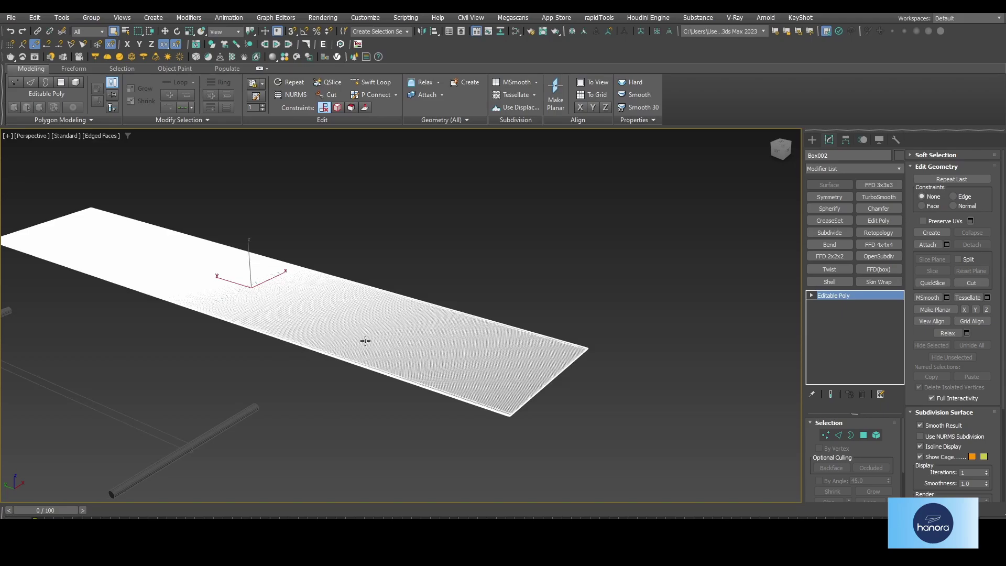
{"action": "mouse_move", "coordinate": [365, 341]}
{"action": "middle_mouse_down", "text": "alt"}
{"action": "mouse_move", "coordinate": [472, 315]}
{"action": "mouse_move", "coordinate": [441, 326]}
{"action": "middle_mouse_up", "text": "alt"}
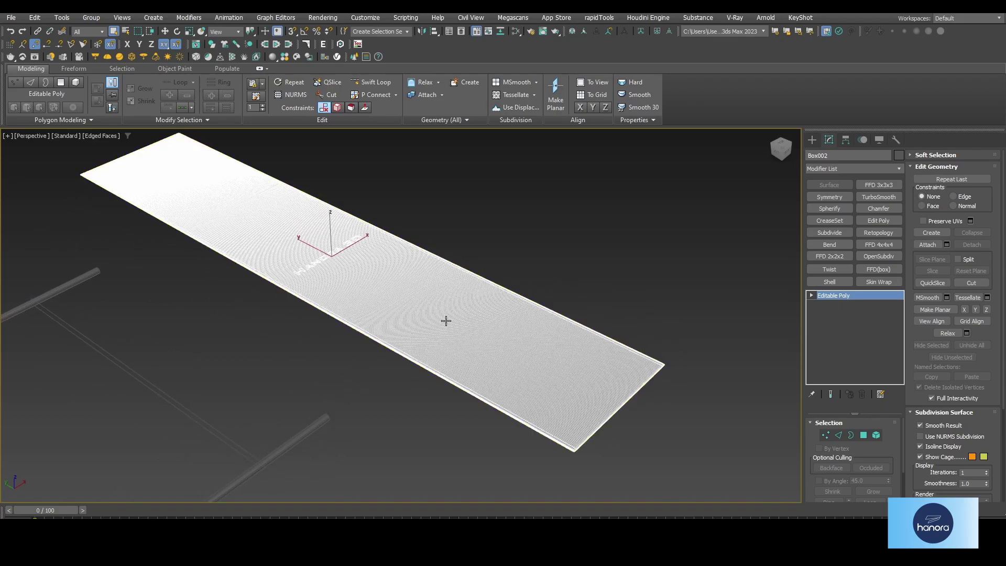
{"action": "scroll", "coordinate": [445, 320], "scroll_direction": "down", "scroll_amount": 2}
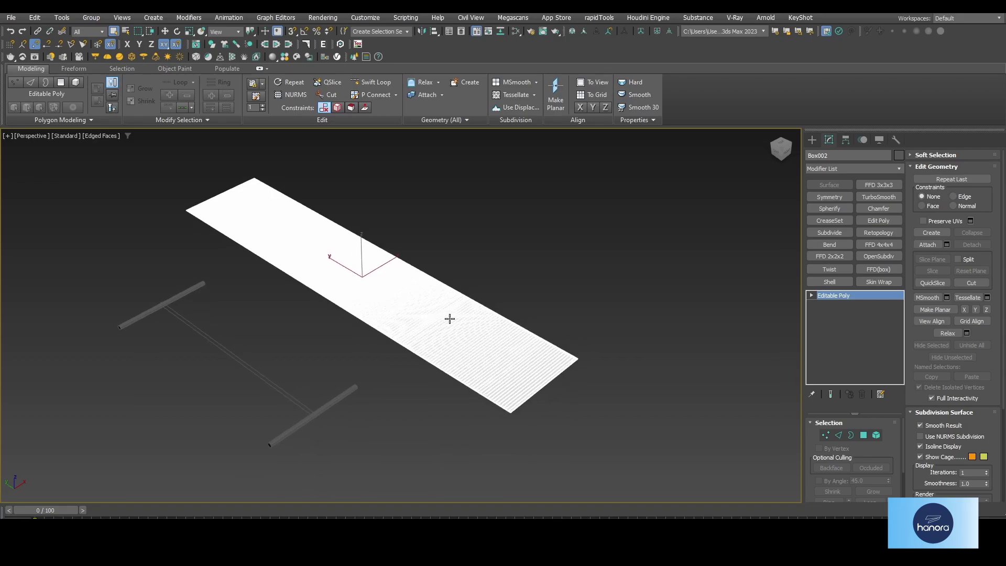
{"action": "key", "text": "ctrl+a"}
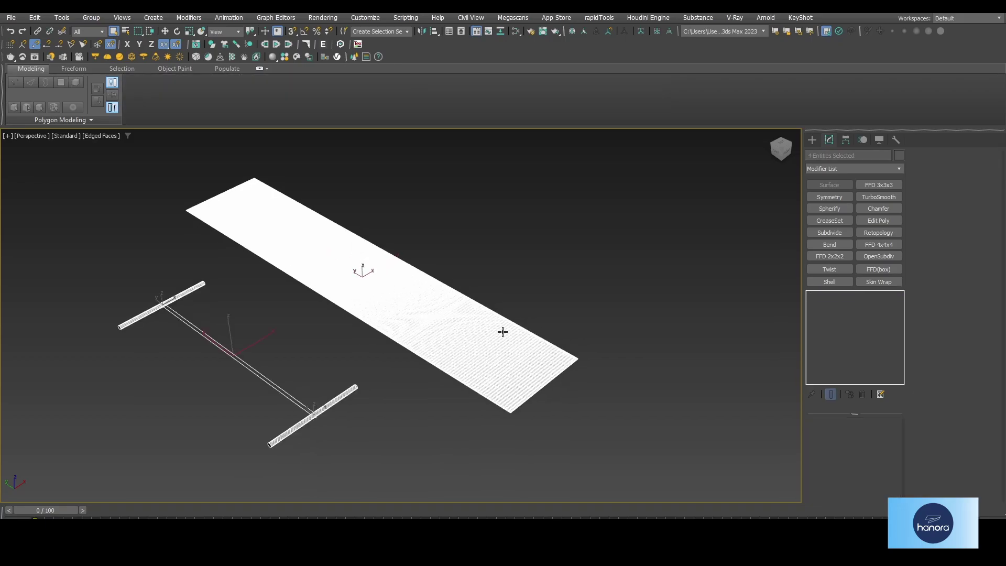
Show the four objects' pivots with Affect Pivot Only in the Hierarchy panel, then return to Modify.
{"action": "mouse_move", "coordinate": [503, 332]}
{"action": "middle_mouse_down", "text": "alt"}
{"action": "mouse_move", "coordinate": [457, 308]}
{"action": "mouse_move", "coordinate": [498, 309]}
{"action": "mouse_move", "coordinate": [468, 292]}
{"action": "middle_mouse_up", "text": "alt"}
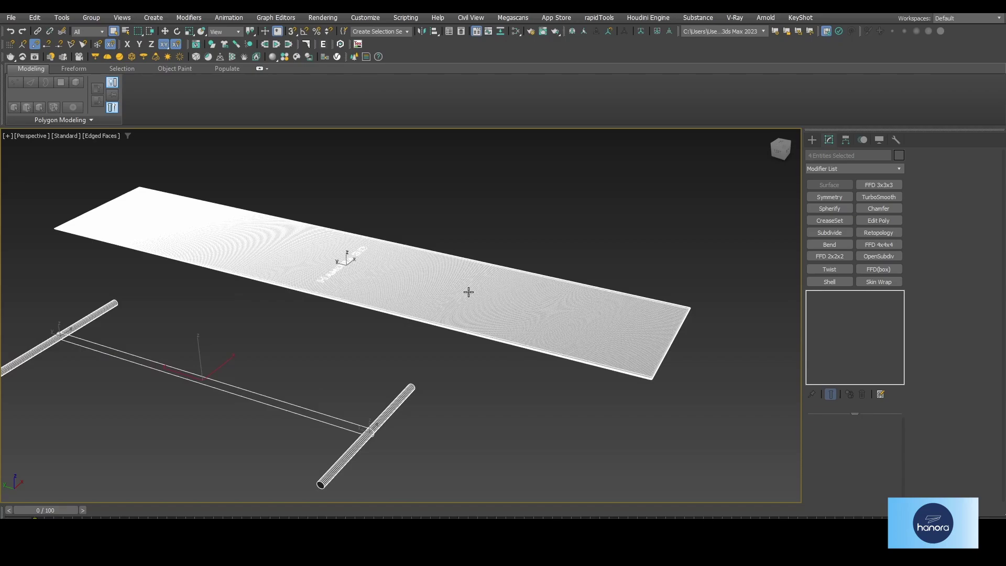
{"action": "left_click", "coordinate": [846, 140]}
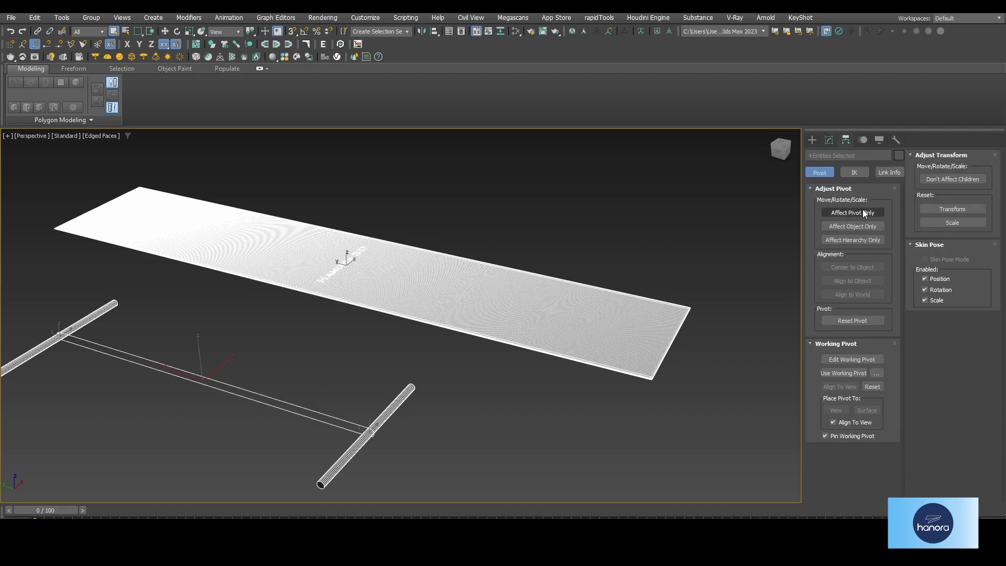
{"action": "left_click", "coordinate": [864, 213]}
{"action": "middle_click_drag", "start_coordinate": [493, 342], "coordinate": [534, 325]}
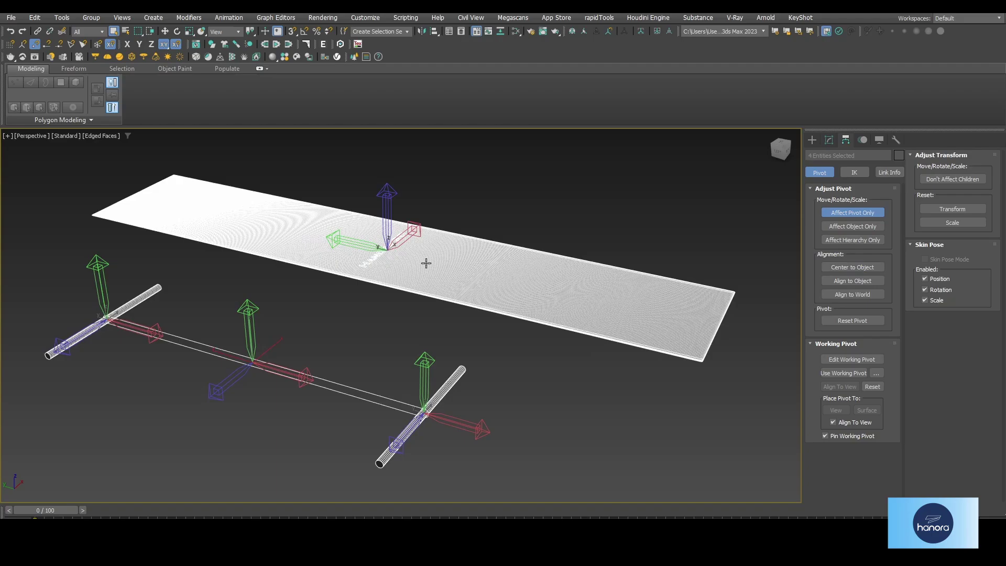
{"action": "left_click", "coordinate": [829, 139]}
Draw Dummy001 at the left rail and Dummy002 at the right rail as Dummy helpers.
{"action": "left_click", "coordinate": [793, 149]}
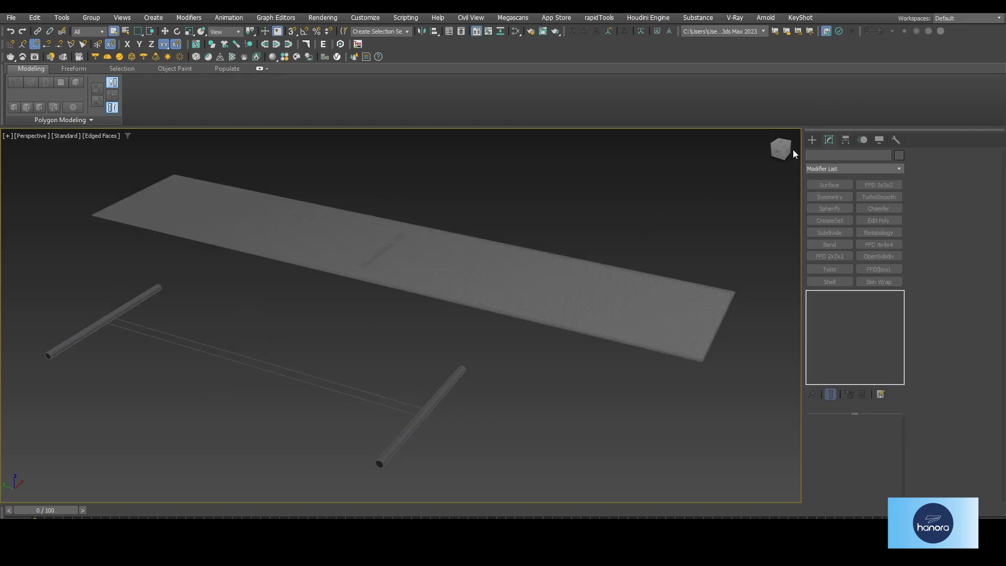
{"action": "left_click", "coordinate": [812, 140]}
{"action": "left_click", "coordinate": [866, 156]}
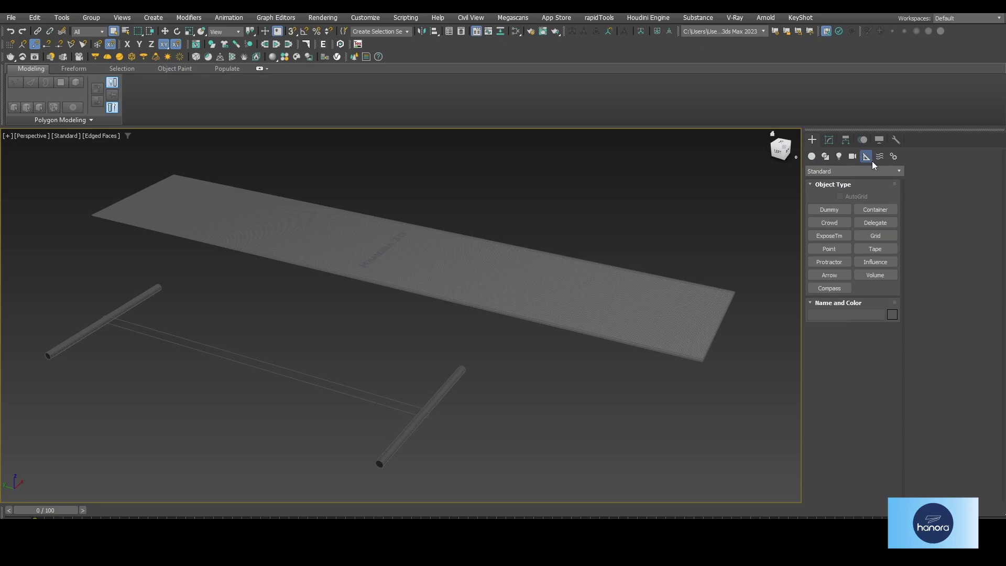
{"action": "left_click", "coordinate": [830, 210]}
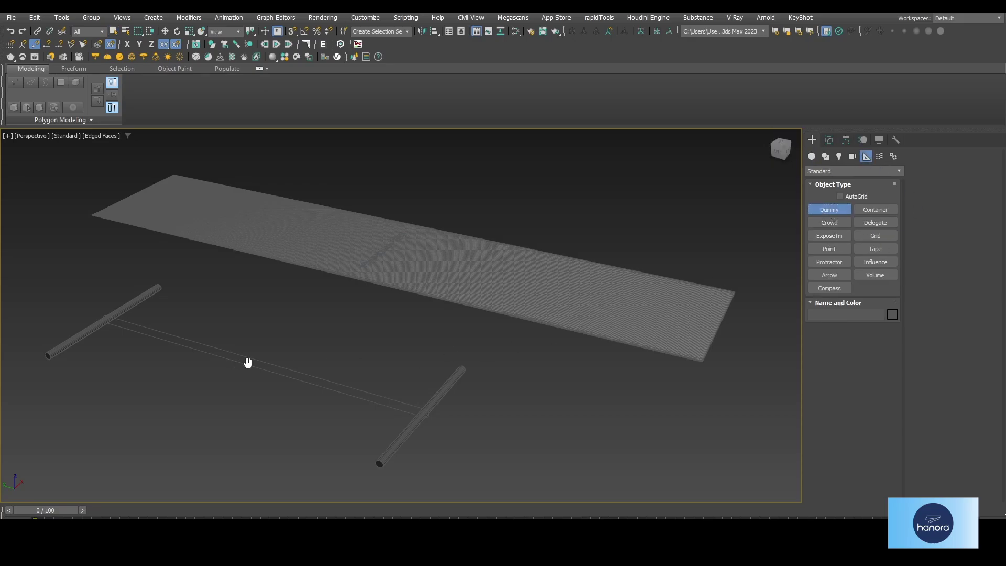
{"action": "scroll", "coordinate": [247, 359], "scroll_direction": "up", "scroll_amount": 3}
{"action": "left_click_drag", "start_coordinate": [297, 341], "coordinate": [340, 398]}
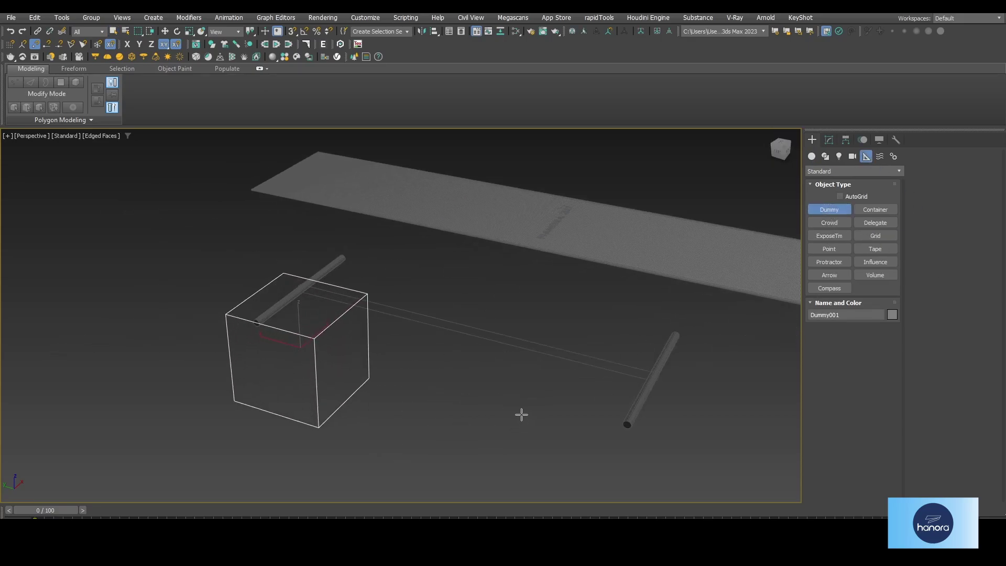
{"action": "left_click_drag", "start_coordinate": [521, 412], "coordinate": [624, 422]}
{"action": "right_click", "coordinate": [624, 422]}
{"action": "middle_click_drag", "start_coordinate": [332, 366], "coordinate": [405, 405]}
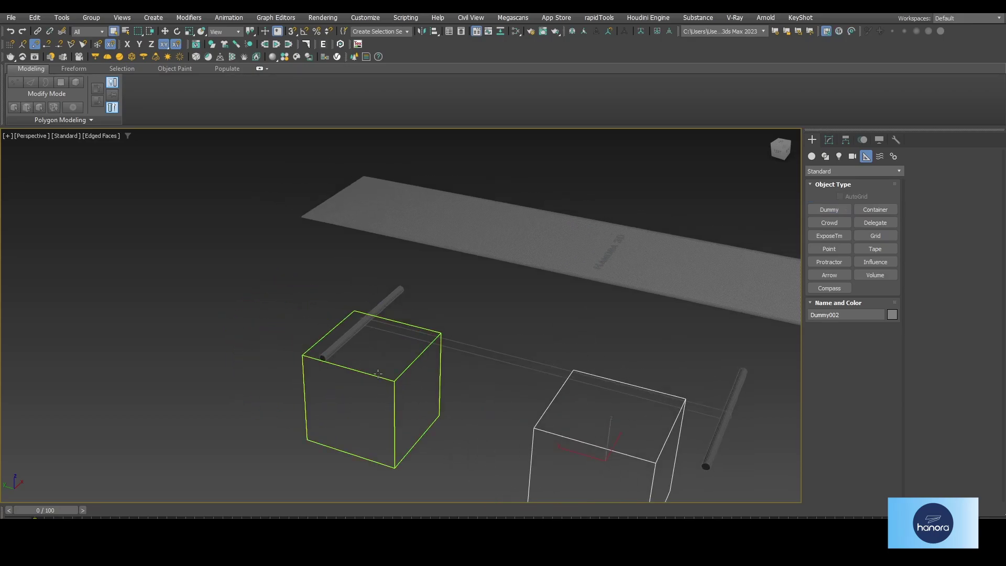
Align Dummy001 pivot-to-pivot onto the left rail cylinder.
{"action": "left_click", "coordinate": [396, 406]}
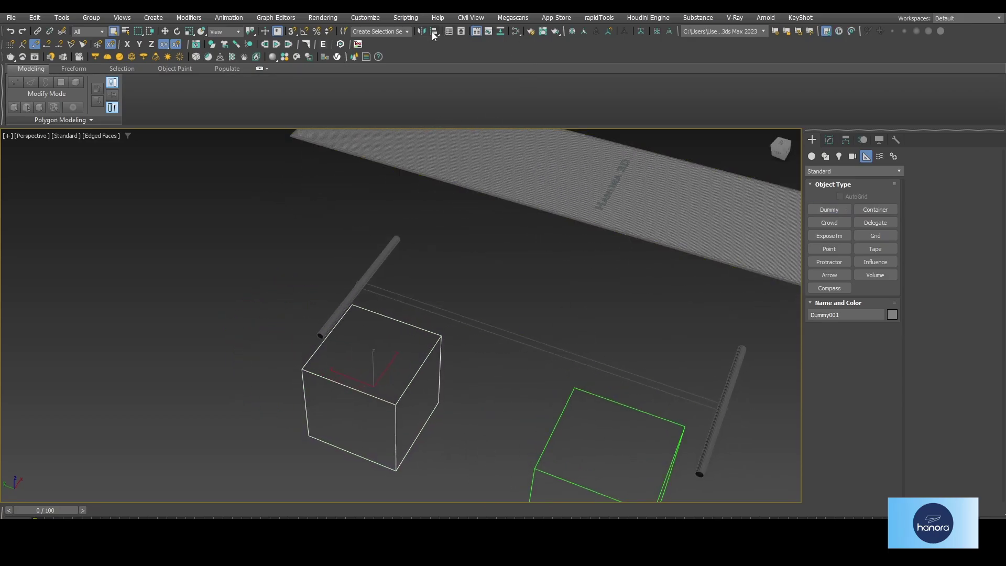
{"action": "left_click", "coordinate": [433, 33]}
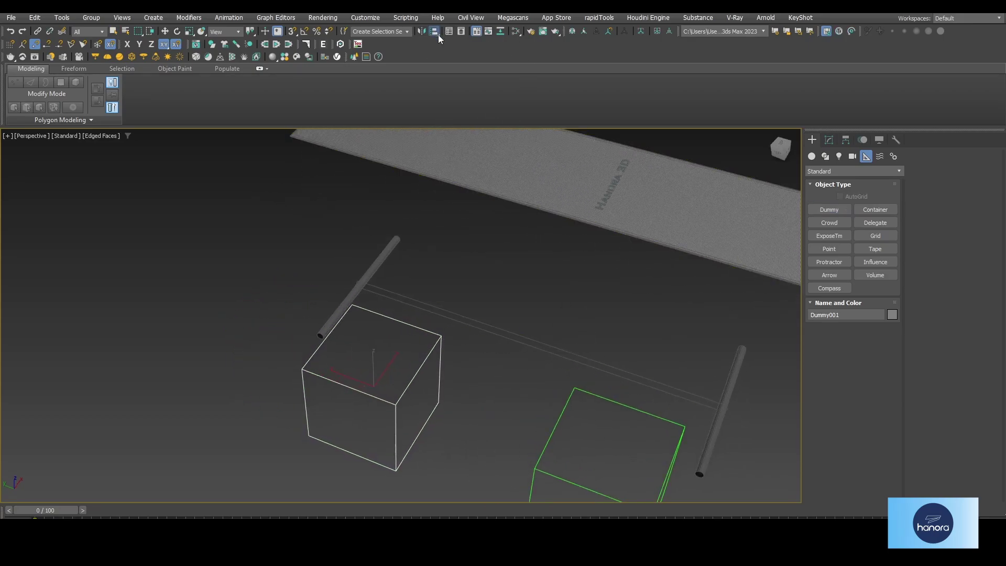
{"action": "left_click", "coordinate": [378, 266]}
{"action": "left_click_drag", "start_coordinate": [498, 188], "coordinate": [551, 163]}
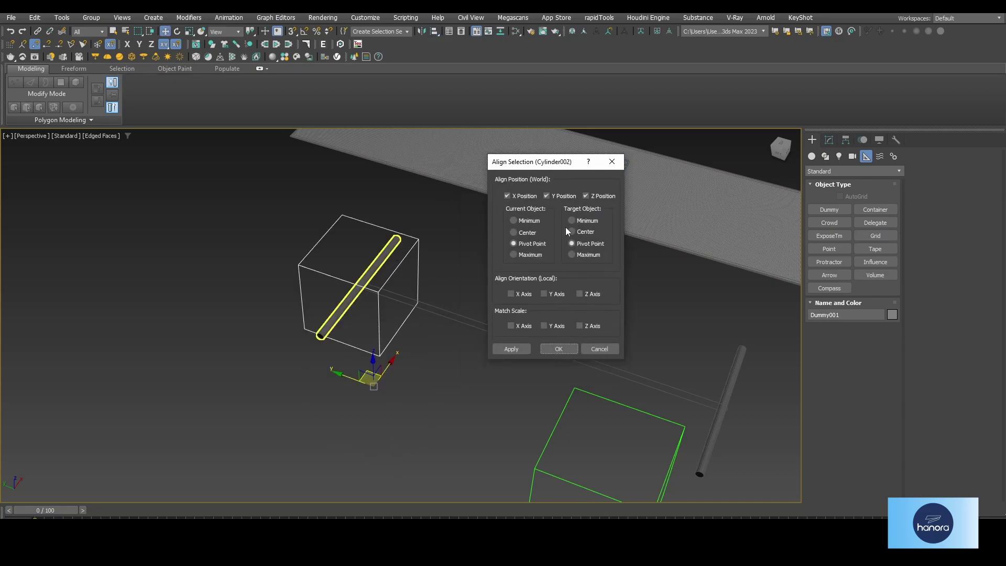
{"action": "left_click", "coordinate": [559, 349]}
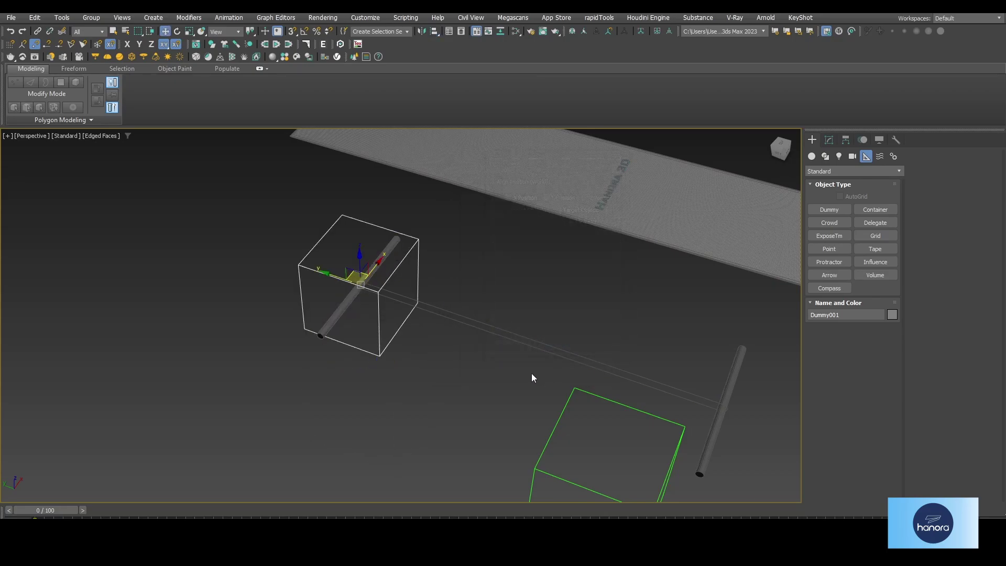
{"action": "middle_click_drag", "start_coordinate": [621, 450], "coordinate": [564, 384]}
Align Dummy002 on X, Y and Z position to the right rail cylinder's pivot.
{"action": "left_click", "coordinate": [573, 393]}
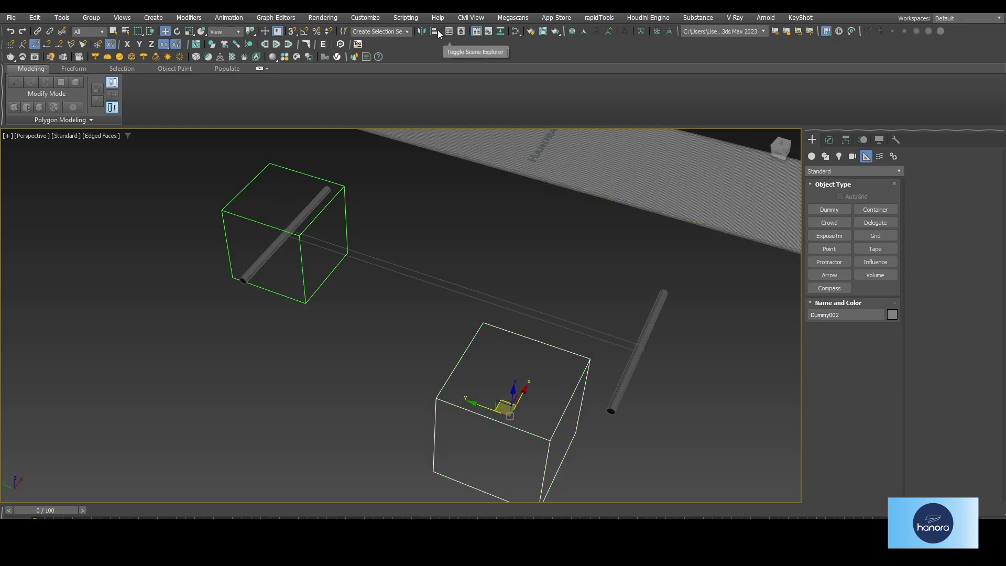
{"action": "left_click", "coordinate": [434, 32]}
{"action": "left_click", "coordinate": [655, 309]}
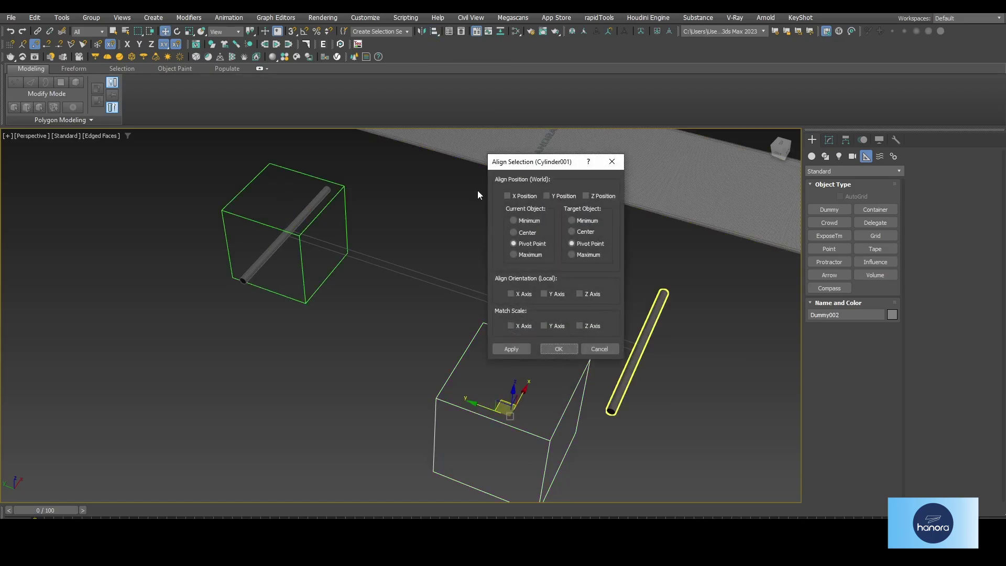
{"action": "left_click", "coordinate": [507, 196]}
{"action": "left_click", "coordinate": [546, 196]}
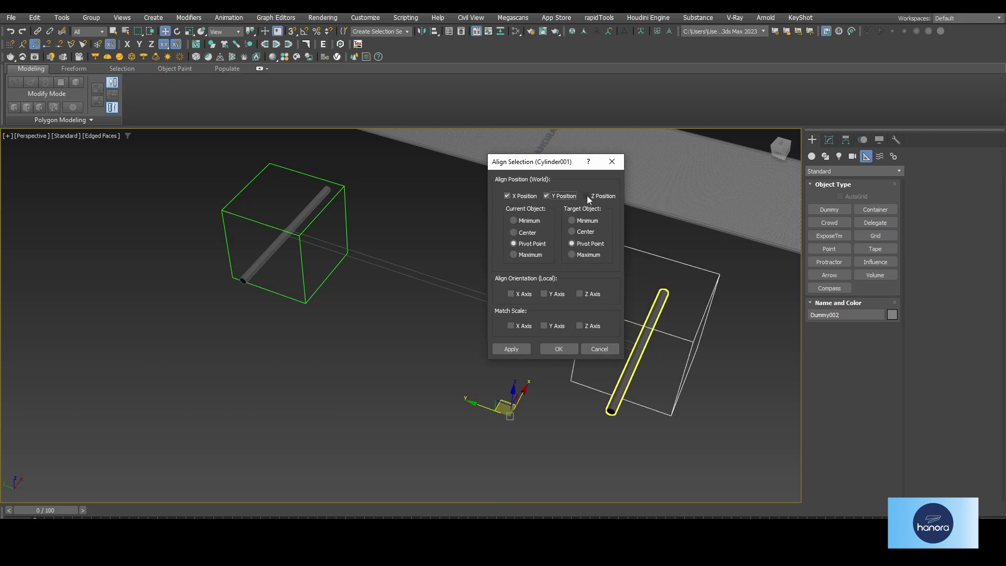
{"action": "left_click", "coordinate": [586, 196]}
{"action": "left_click", "coordinate": [512, 349]}
{"action": "left_click", "coordinate": [558, 348]}
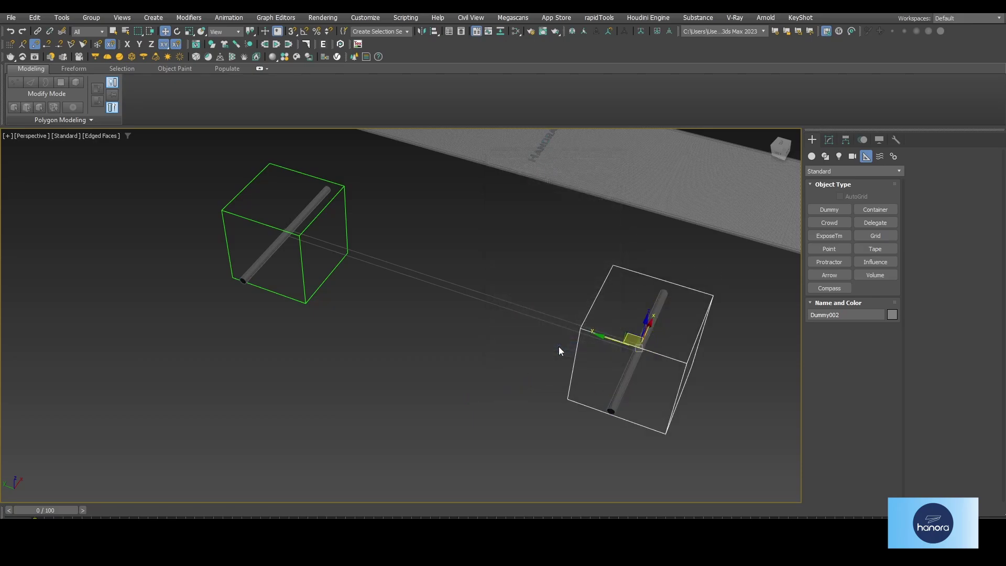
{"action": "scroll", "coordinate": [199, 337], "scroll_direction": "up", "scroll_amount": 2}
{"action": "scroll", "coordinate": [200, 325], "scroll_direction": "up", "scroll_amount": 3}
{"action": "middle_click_drag", "start_coordinate": [200, 325], "coordinate": [292, 303], "text": "alt"}
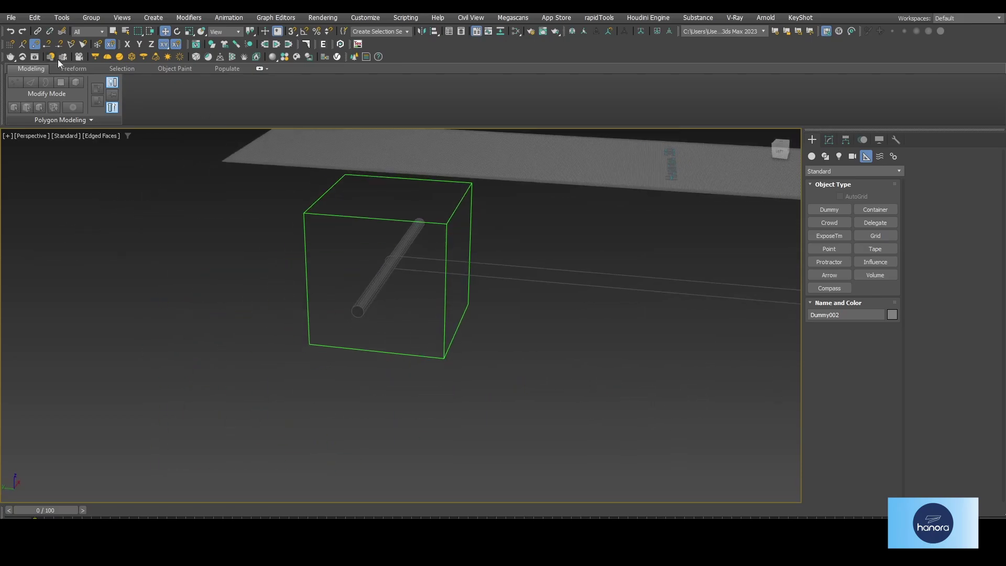
Link each rail cylinder to its surrounding dummy box with Select and Link.
{"action": "left_click", "coordinate": [37, 31]}
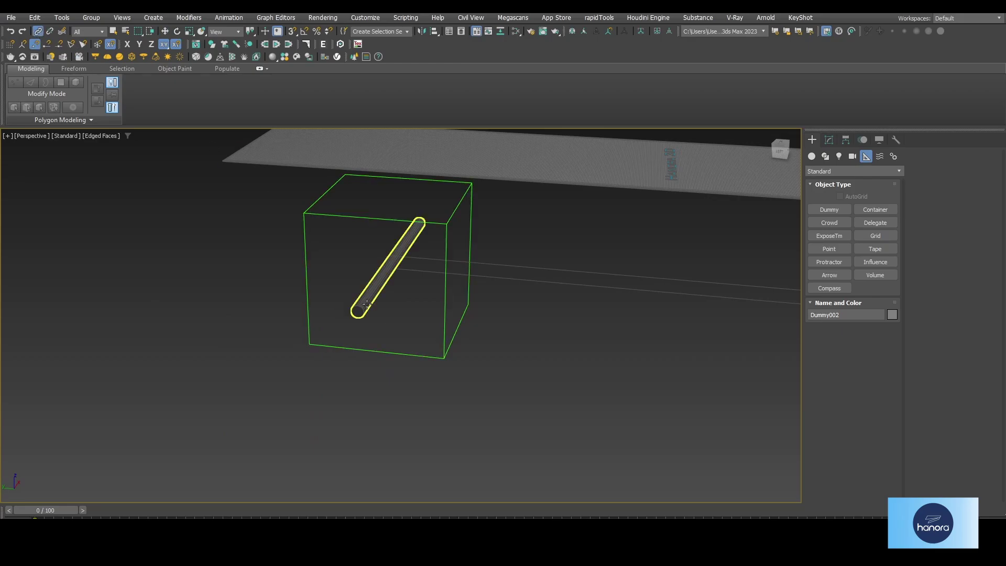
{"action": "left_click_drag", "start_coordinate": [366, 304], "coordinate": [319, 297]}
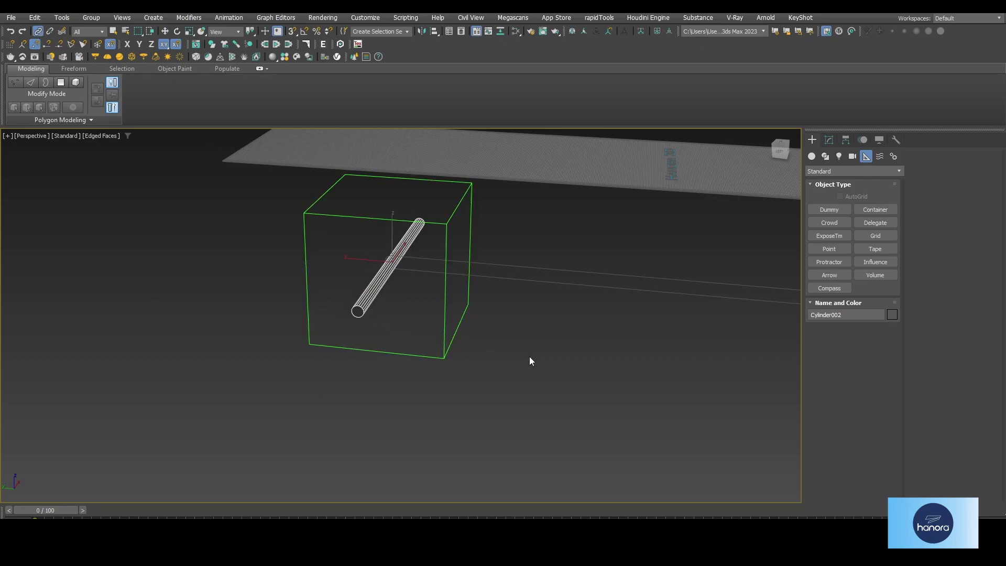
{"action": "middle_click_drag", "start_coordinate": [703, 348], "coordinate": [272, 321], "text": "alt"}
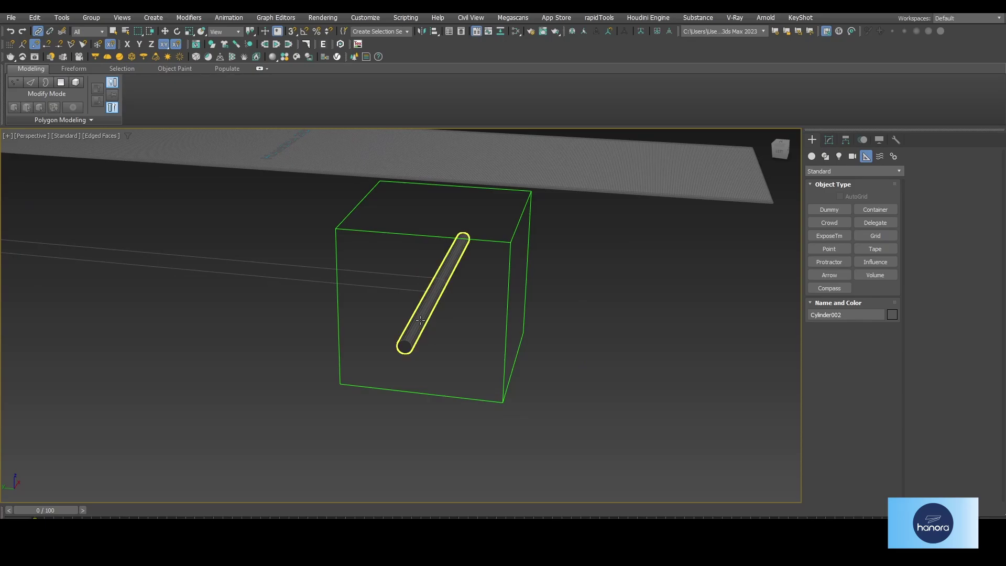
{"action": "left_click_drag", "start_coordinate": [425, 326], "coordinate": [512, 348]}
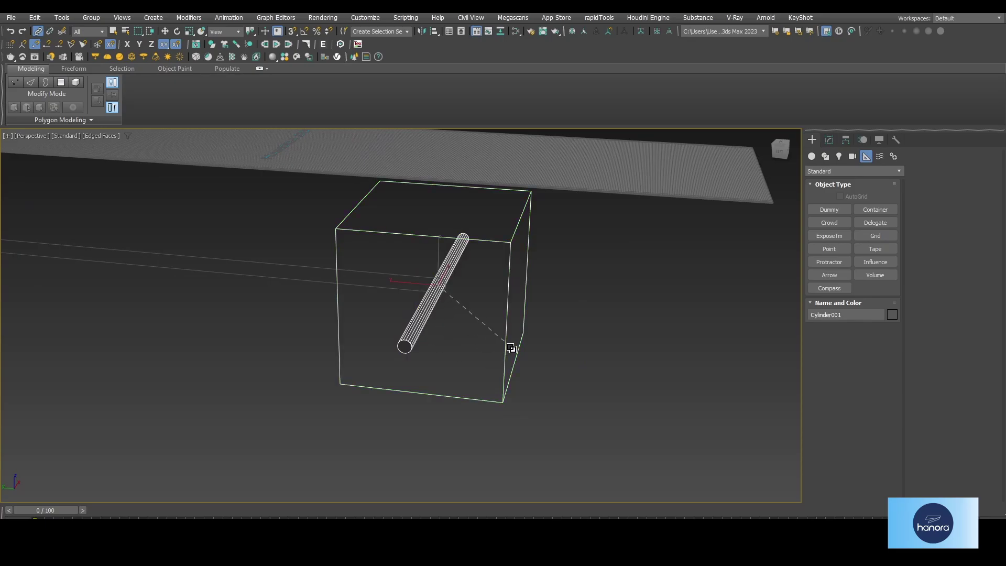
{"action": "right_click", "coordinate": [562, 332]}
{"action": "mouse_move", "coordinate": [218, 330]}
{"action": "middle_mouse_down", "text": "alt"}
{"action": "mouse_move", "coordinate": [329, 351]}
{"action": "mouse_move", "coordinate": [281, 254]}
{"action": "mouse_move", "coordinate": [315, 328]}
{"action": "middle_mouse_up", "text": "alt"}
Test-rotate Dummy001 around X, return it upright, and reselect the dummies.
{"action": "left_click", "coordinate": [273, 243]}
{"action": "key", "text": "w"}
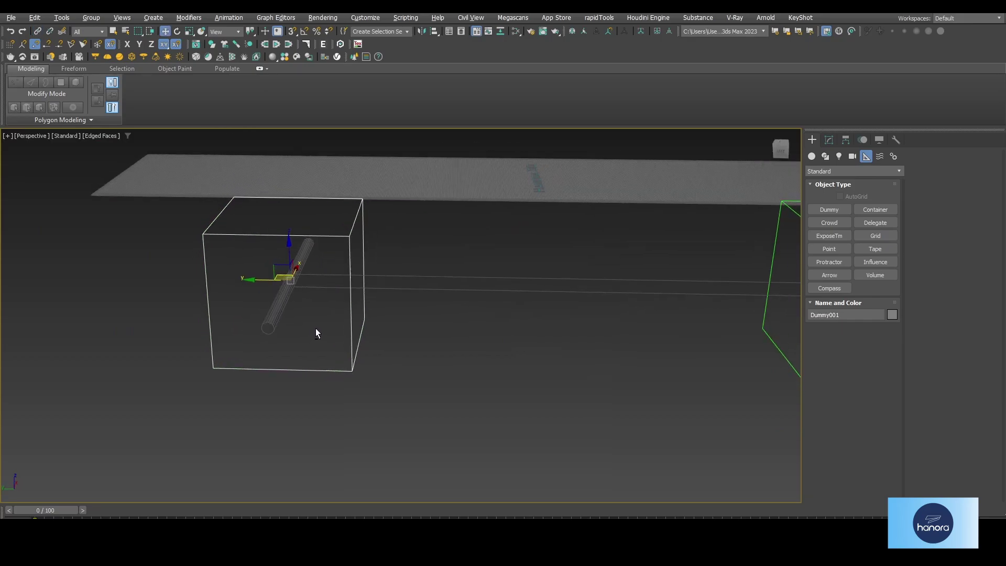
{"action": "key", "text": "e"}
{"action": "left_click_drag", "start_coordinate": [306, 249], "coordinate": [276, 281]}
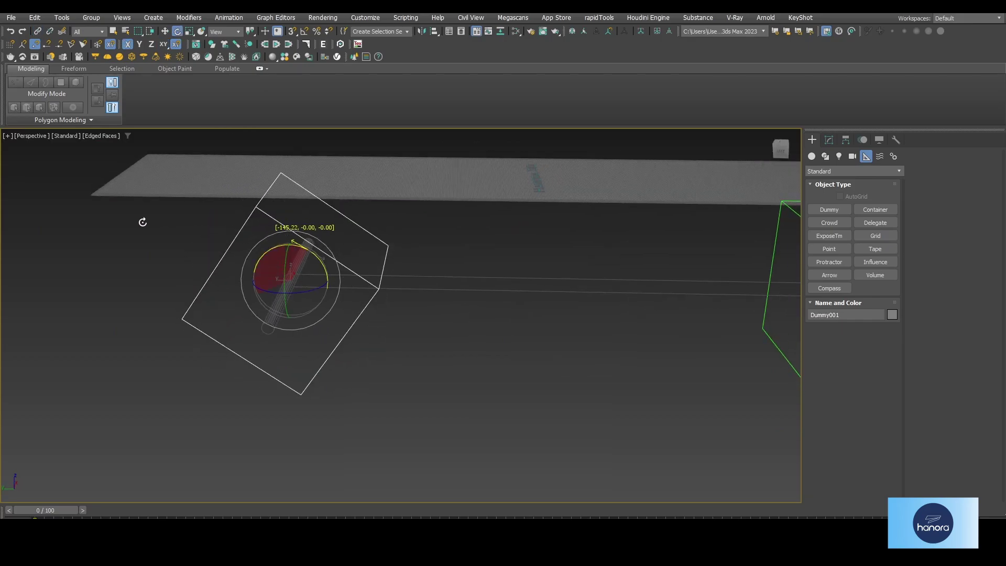
{"action": "scroll", "coordinate": [277, 282], "scroll_direction": "up", "scroll_amount": 5}
{"action": "mouse_move", "coordinate": [285, 209]}
{"action": "left_mouse_down"}
{"action": "mouse_move", "coordinate": [325, 280]}
{"action": "mouse_move", "coordinate": [307, 262]}
{"action": "mouse_move", "coordinate": [275, 302]}
{"action": "left_mouse_up"}
{"action": "scroll", "coordinate": [275, 301], "scroll_direction": "down", "scroll_amount": 5}
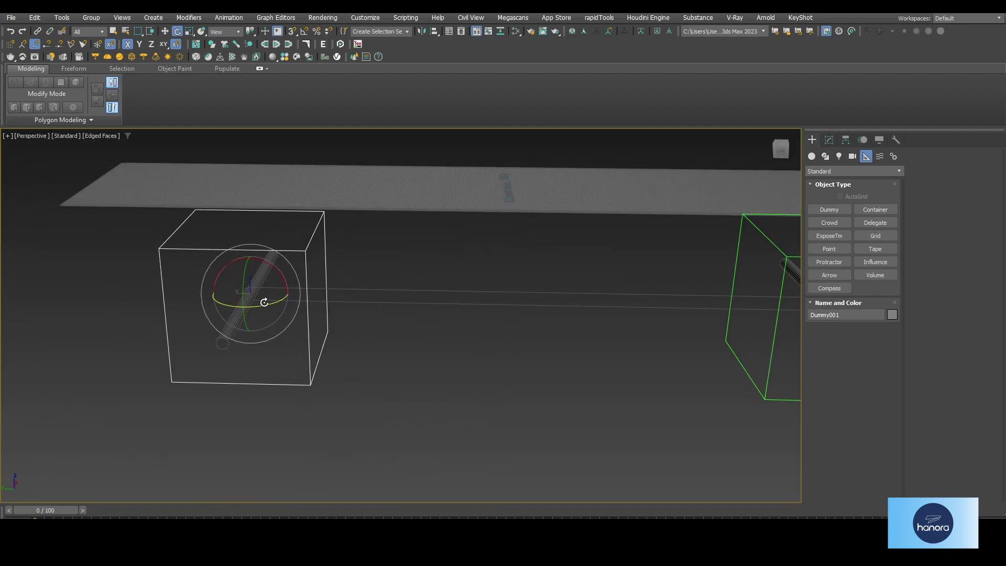
{"action": "mouse_move", "coordinate": [269, 265]}
{"action": "left_mouse_down"}
{"action": "mouse_move", "coordinate": [240, 236]}
{"action": "mouse_move", "coordinate": [239, 247]}
{"action": "mouse_move", "coordinate": [258, 236]}
{"action": "mouse_move", "coordinate": [274, 260]}
{"action": "left_mouse_up"}
{"action": "mouse_move", "coordinate": [274, 261]}
{"action": "middle_mouse_down", "text": "alt"}
{"action": "mouse_move", "coordinate": [496, 370]}
{"action": "mouse_move", "coordinate": [767, 212]}
{"action": "middle_mouse_up", "text": "alt"}
{"action": "left_click", "coordinate": [727, 269]}
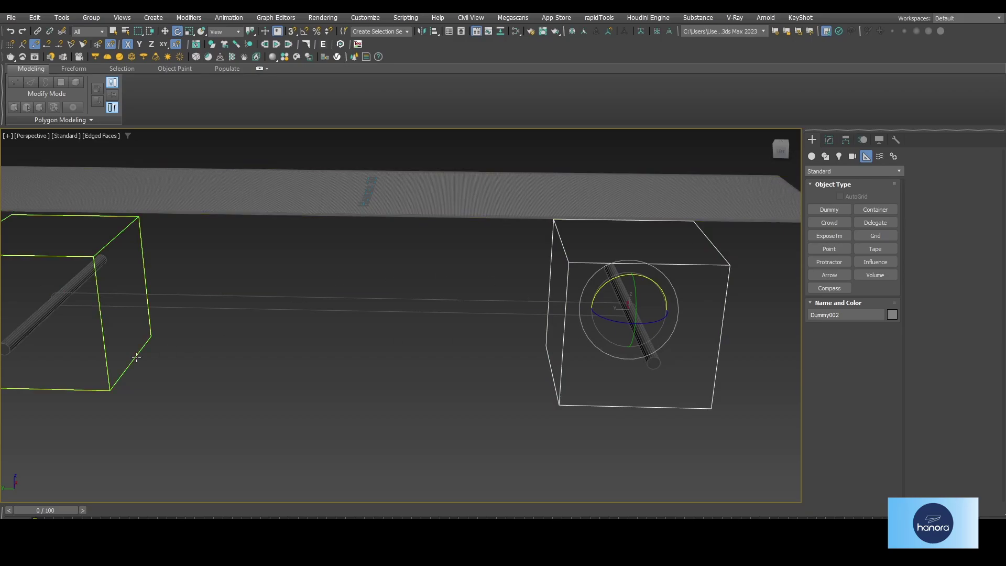
{"action": "middle_click_drag", "start_coordinate": [152, 366], "coordinate": [322, 368]}
{"action": "left_click_drag", "start_coordinate": [176, 283], "coordinate": [176, 284]}
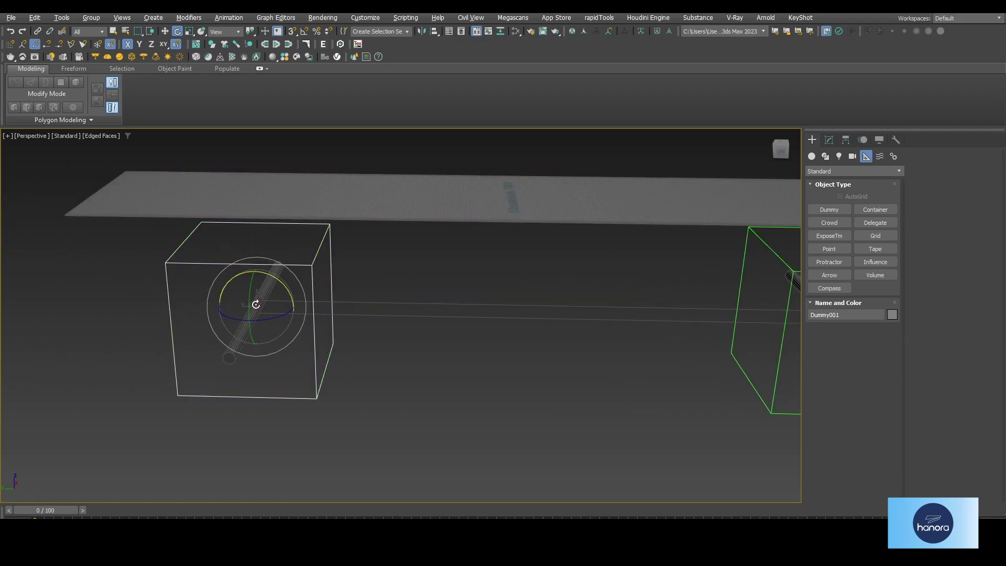
{"action": "middle_click_drag", "start_coordinate": [176, 284], "coordinate": [252, 293], "text": "alt"}
Pick Dummy001's Transform > Rotation > X Rotation as wire source and Dummy002's X Rotation as target.
{"action": "right_click", "coordinate": [311, 297]}
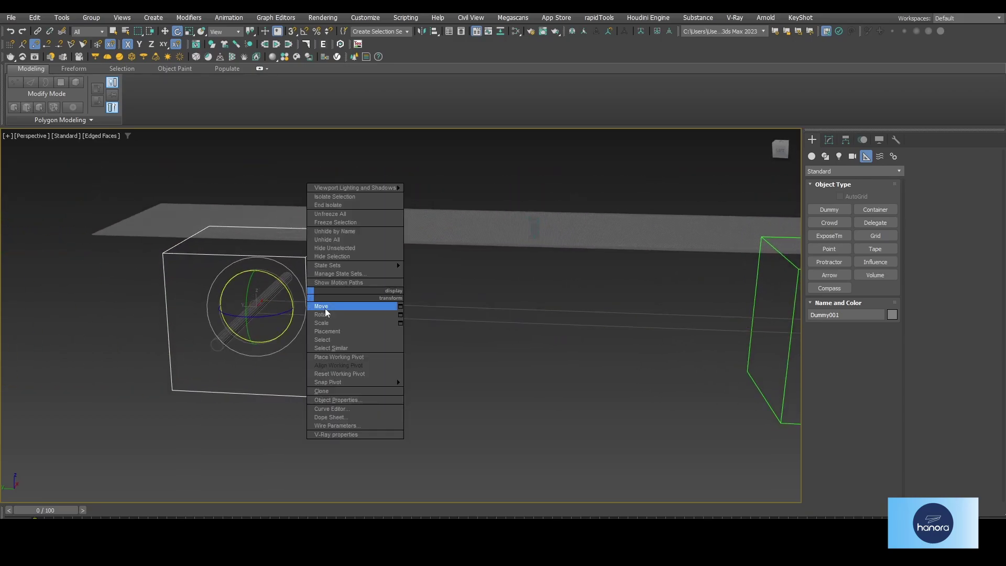
{"action": "left_click", "coordinate": [360, 428]}
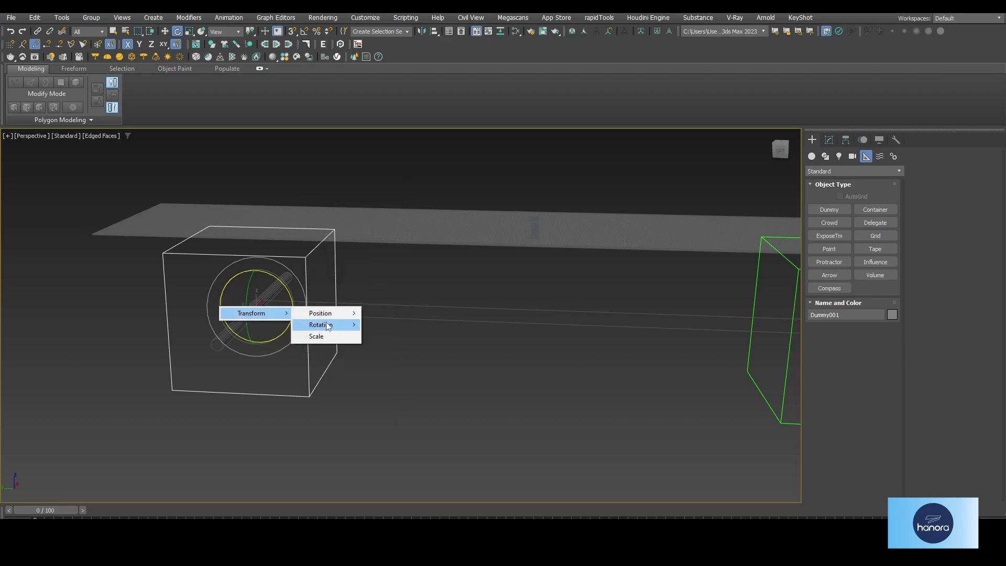
{"action": "mouse_move", "coordinate": [320, 325]}
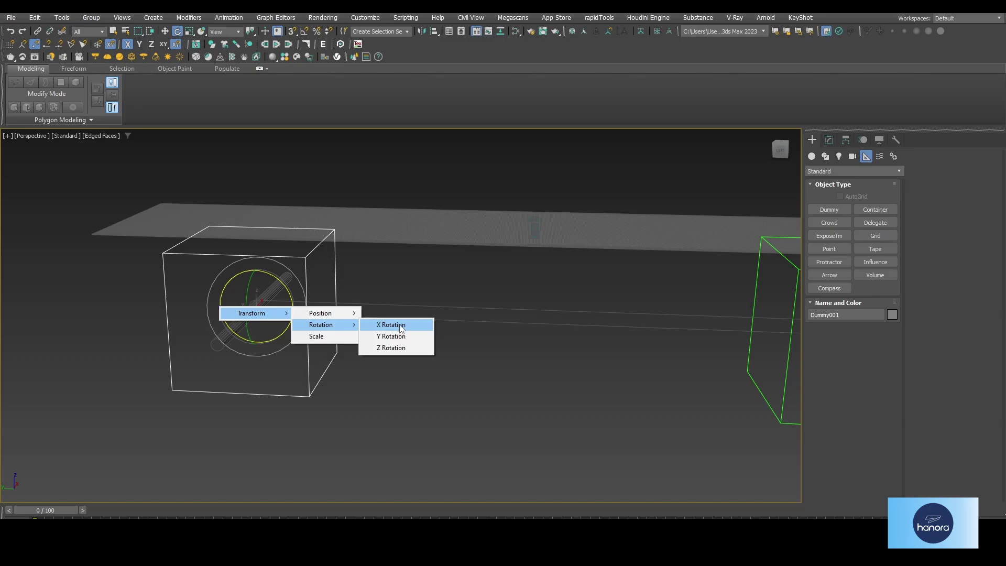
{"action": "left_click", "coordinate": [402, 325]}
{"action": "scroll", "coordinate": [409, 335], "scroll_direction": "down", "scroll_amount": 4}
{"action": "middle_click_drag", "start_coordinate": [409, 336], "coordinate": [440, 348], "text": "alt"}
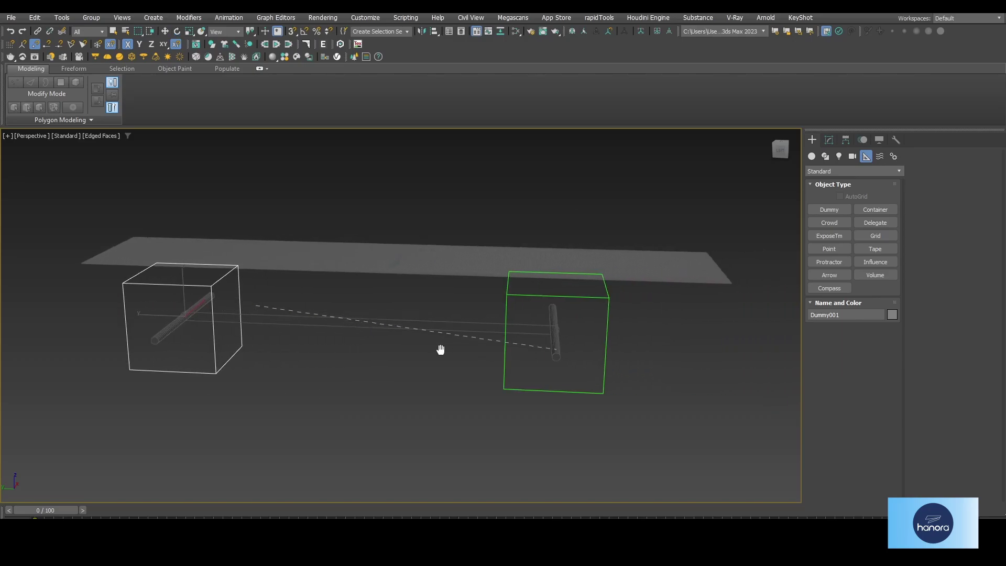
{"action": "left_click", "coordinate": [609, 309]}
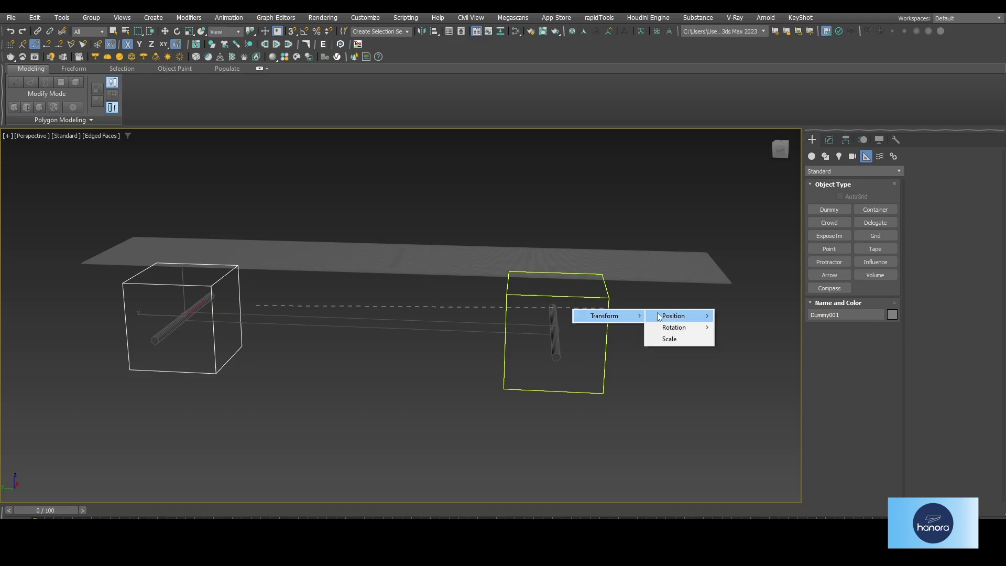
{"action": "mouse_move", "coordinate": [674, 327]}
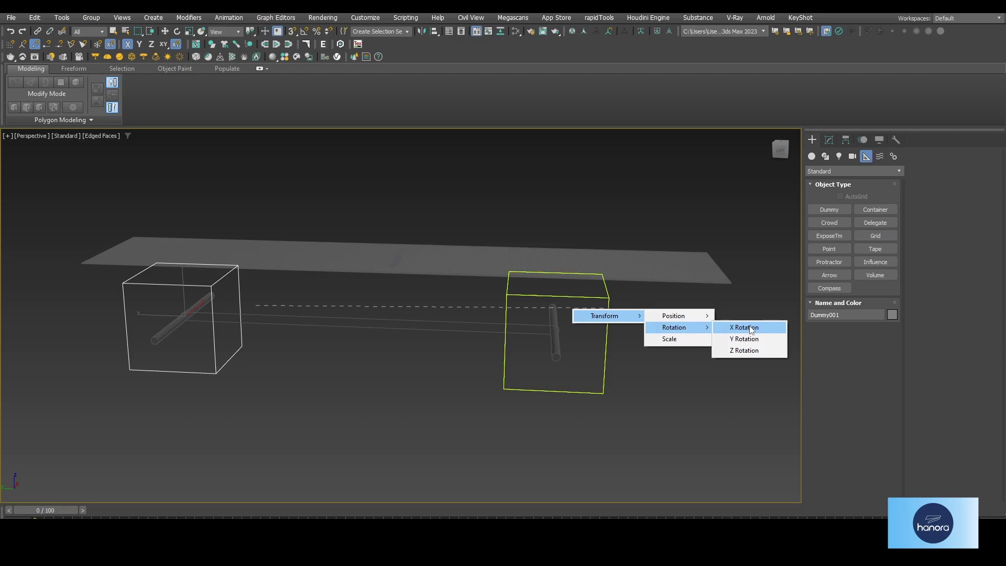
{"action": "left_click", "coordinate": [752, 328]}
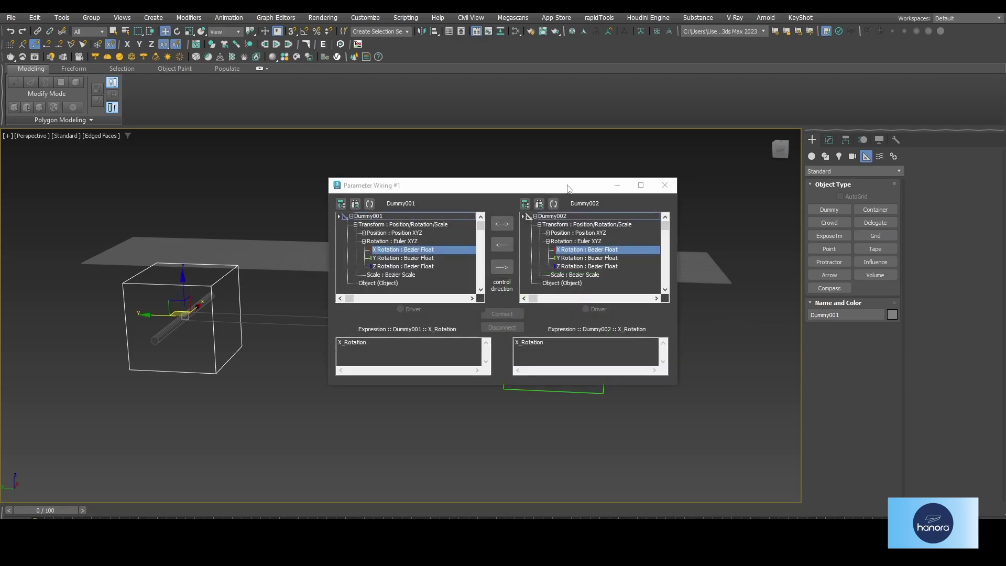
Connect a one-way wire from Dummy001's X rotation to Dummy002's and close Parameter Wiring.
{"action": "mouse_move", "coordinate": [520, 186]}
{"action": "left_mouse_down"}
{"action": "mouse_move", "coordinate": [525, 219]}
{"action": "mouse_move", "coordinate": [576, 244]}
{"action": "left_mouse_up"}
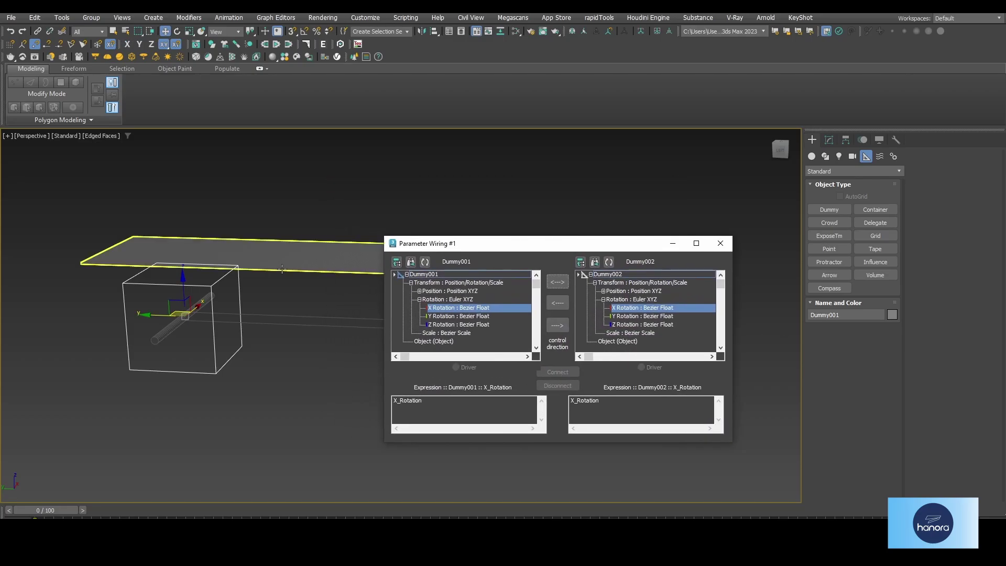
{"action": "middle_click_drag", "start_coordinate": [231, 262], "coordinate": [262, 259], "text": "alt"}
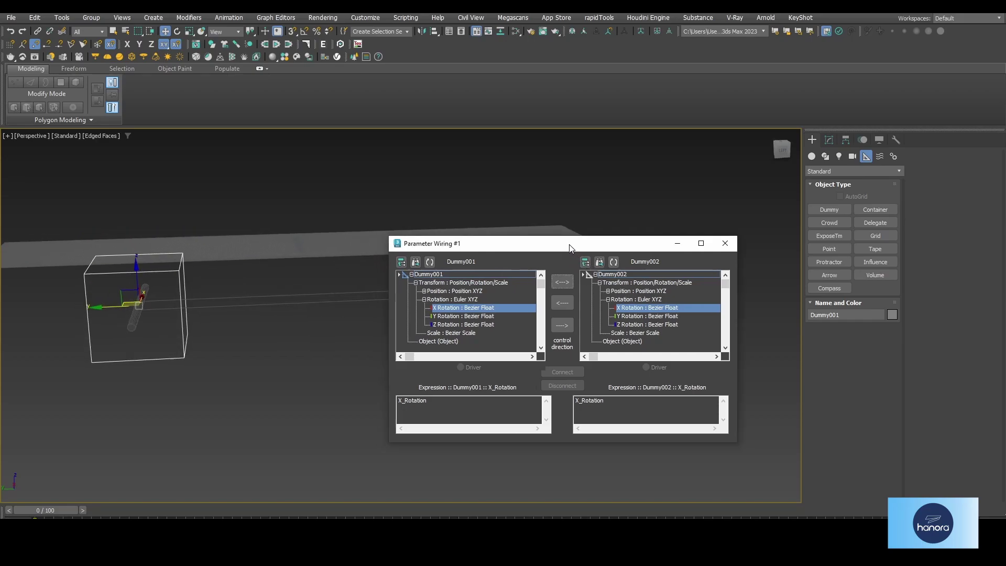
{"action": "left_click_drag", "start_coordinate": [568, 252], "coordinate": [600, 251]}
{"action": "scroll", "coordinate": [293, 285], "scroll_direction": "up", "scroll_amount": 3}
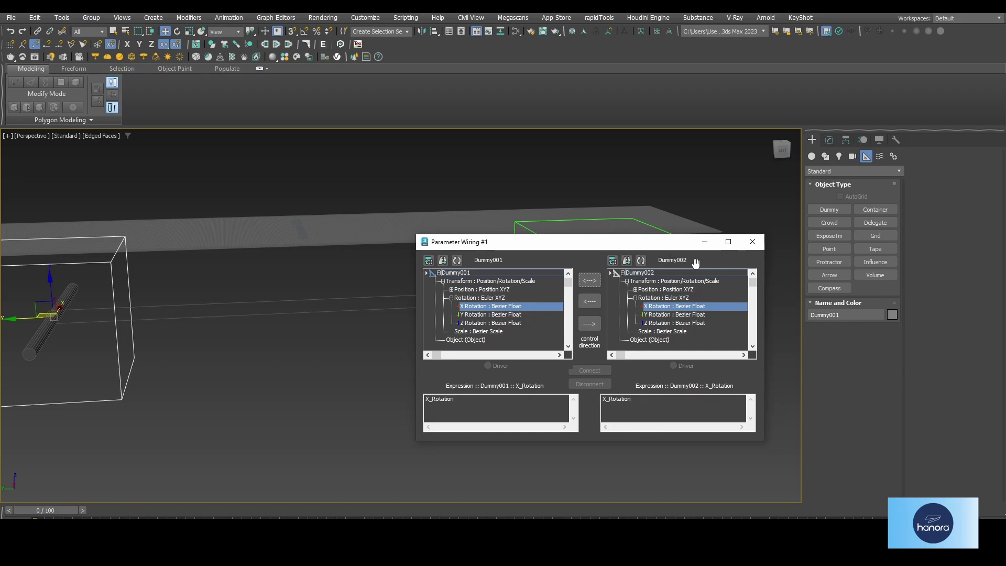
{"action": "left_click", "coordinate": [594, 324]}
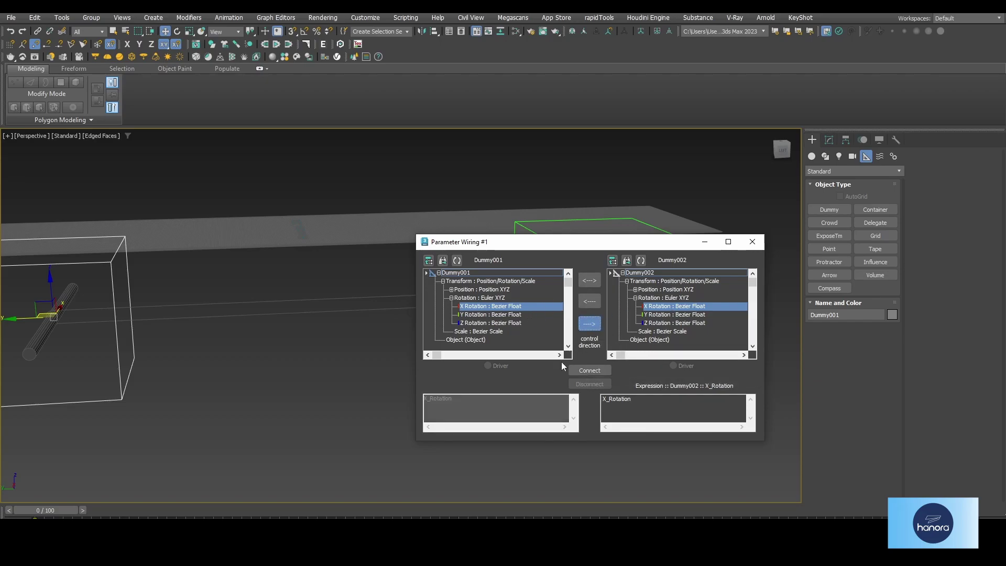
{"action": "left_click", "coordinate": [596, 372]}
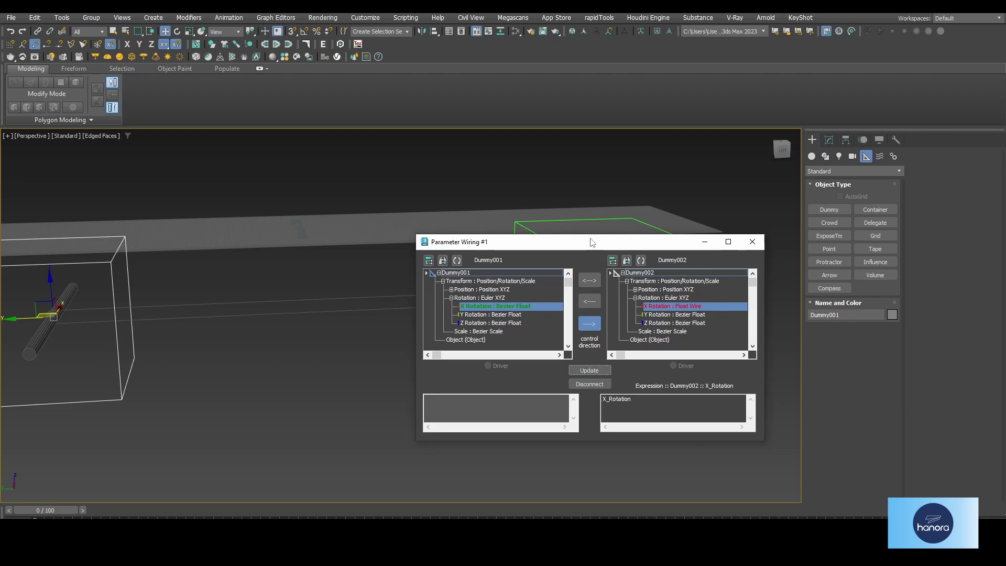
{"action": "left_click_drag", "start_coordinate": [591, 242], "coordinate": [587, 186]}
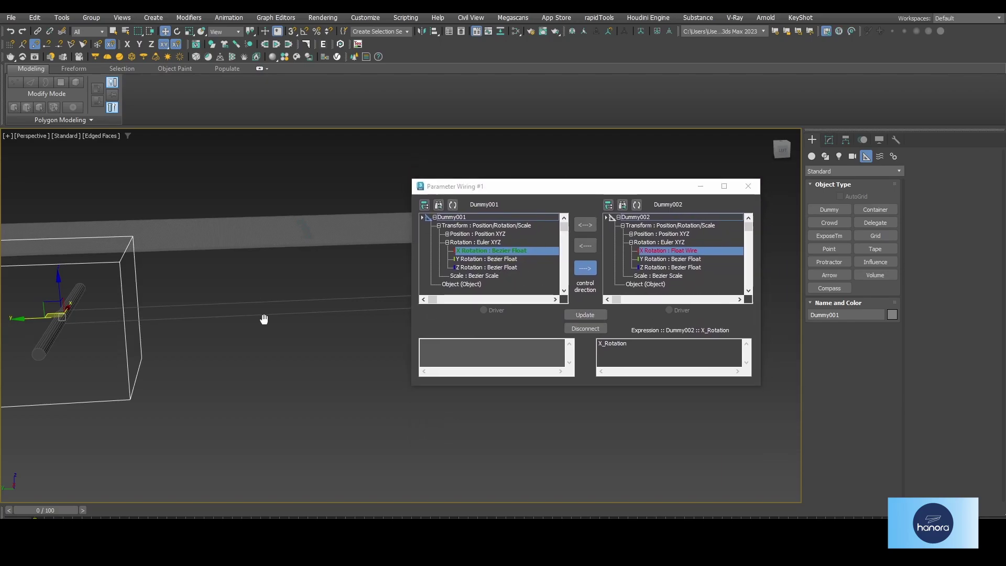
{"action": "scroll", "coordinate": [293, 320], "scroll_direction": "down", "scroll_amount": 3}
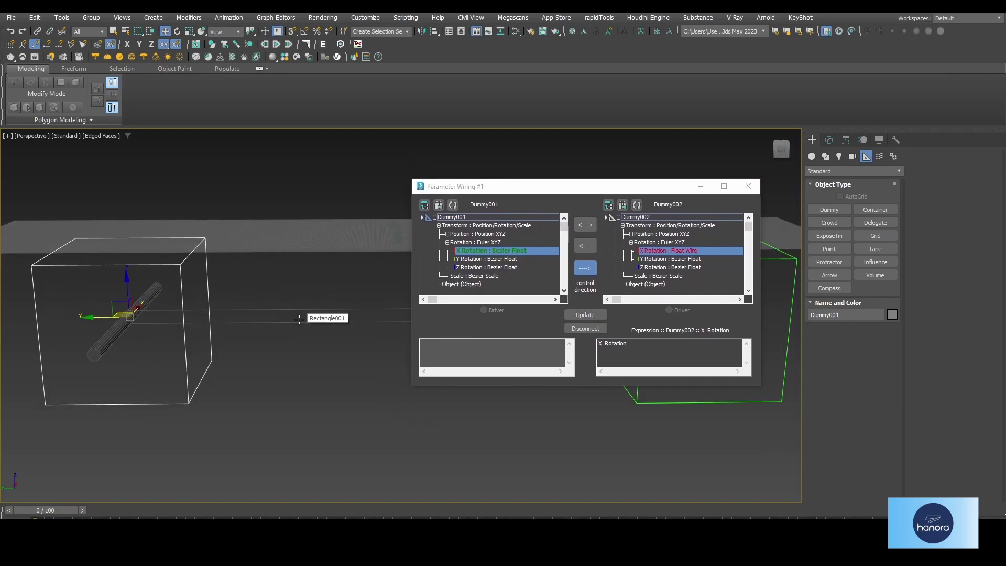
{"action": "middle_click_drag", "start_coordinate": [309, 328], "coordinate": [435, 337], "text": "alt"}
{"action": "left_click", "coordinate": [752, 188]}
Rotate Dummy001 on X to confirm Dummy002 turns with it.
{"action": "key", "text": "e"}
{"action": "middle_click_drag", "start_coordinate": [159, 384], "coordinate": [362, 373], "text": "alt"}
{"action": "mouse_move", "coordinate": [205, 283]}
{"action": "left_mouse_down"}
{"action": "mouse_move", "coordinate": [328, 348]}
{"action": "mouse_move", "coordinate": [223, 287]}
{"action": "mouse_move", "coordinate": [102, 240]}
{"action": "mouse_move", "coordinate": [223, 287]}
{"action": "mouse_move", "coordinate": [550, 357]}
{"action": "left_mouse_up"}
{"action": "middle_click_drag", "start_coordinate": [550, 357], "coordinate": [687, 348], "text": "alt"}
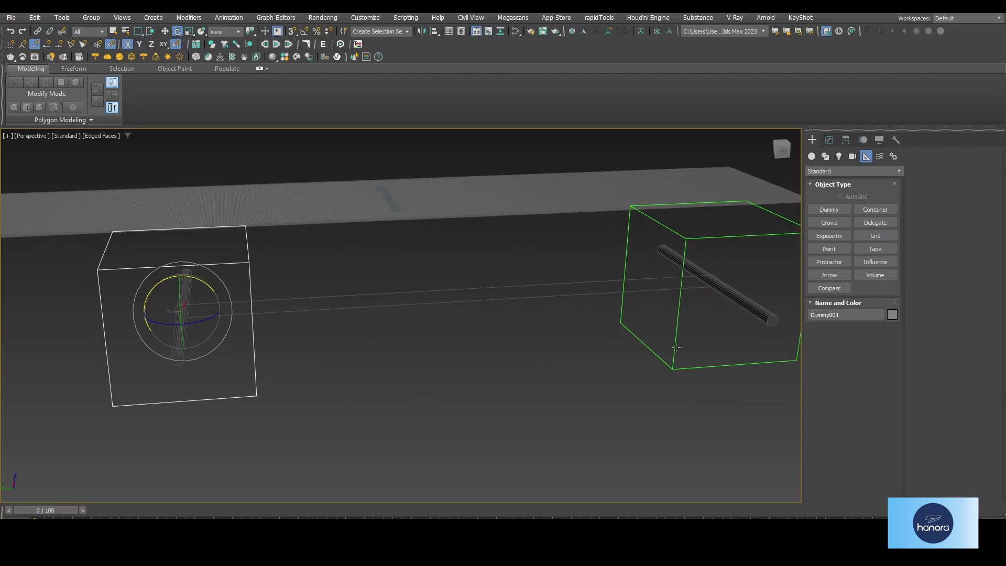
Select the embossed plane Box002 and add a PathDeform (WSM) binding to it.
{"action": "left_click", "coordinate": [827, 139]}
{"action": "mouse_move", "coordinate": [577, 293]}
{"action": "middle_mouse_down", "text": "alt"}
{"action": "mouse_move", "coordinate": [530, 278]}
{"action": "mouse_move", "coordinate": [525, 262]}
{"action": "middle_mouse_up", "text": "alt"}
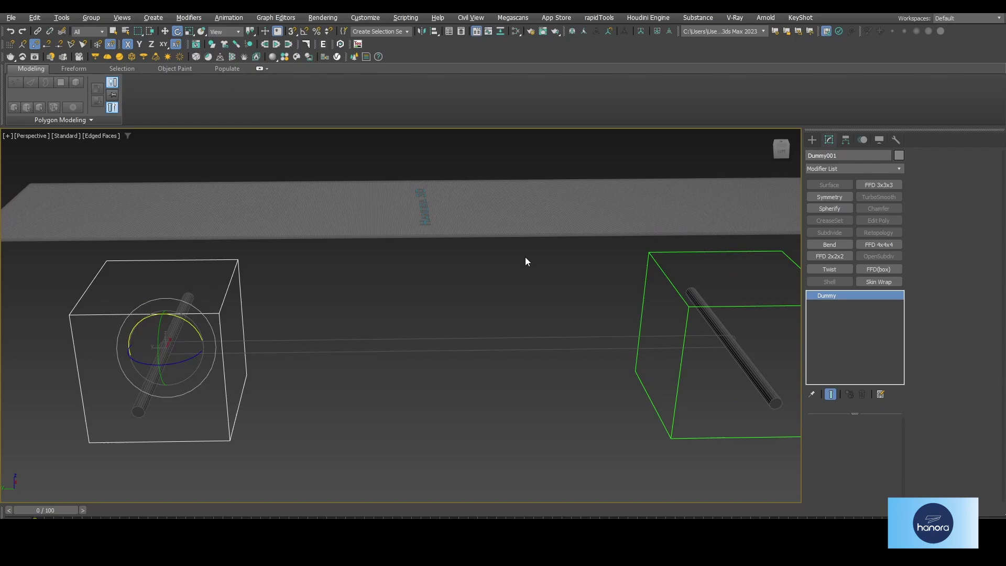
{"action": "left_click", "coordinate": [493, 203]}
{"action": "mouse_move", "coordinate": [495, 351]}
{"action": "middle_mouse_down", "text": "alt"}
{"action": "mouse_move", "coordinate": [528, 397]}
{"action": "mouse_move", "coordinate": [538, 224]}
{"action": "mouse_move", "coordinate": [651, 244]}
{"action": "middle_mouse_up", "text": "alt"}
{"action": "left_click", "coordinate": [860, 168]}
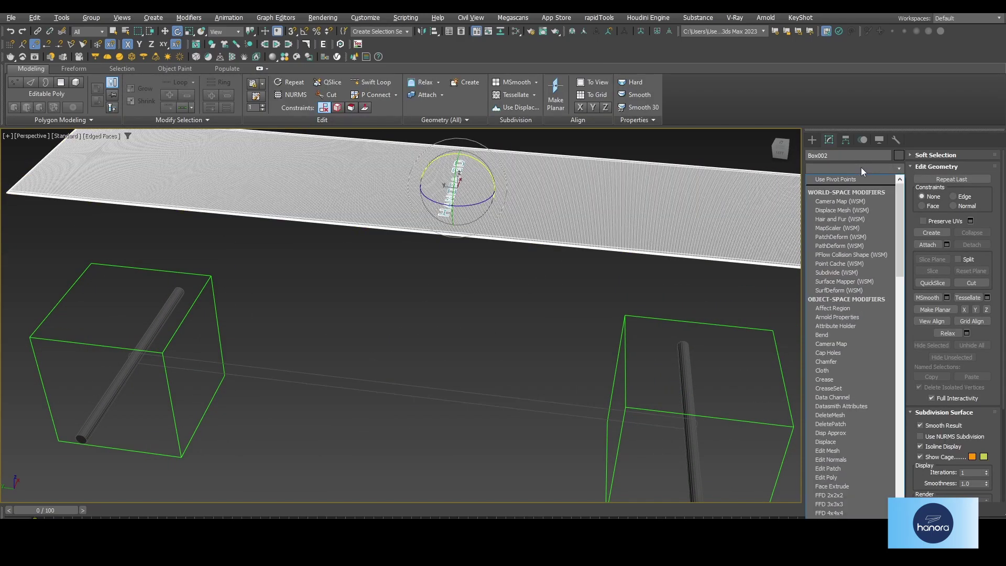
{"action": "left_click", "coordinate": [838, 246]}
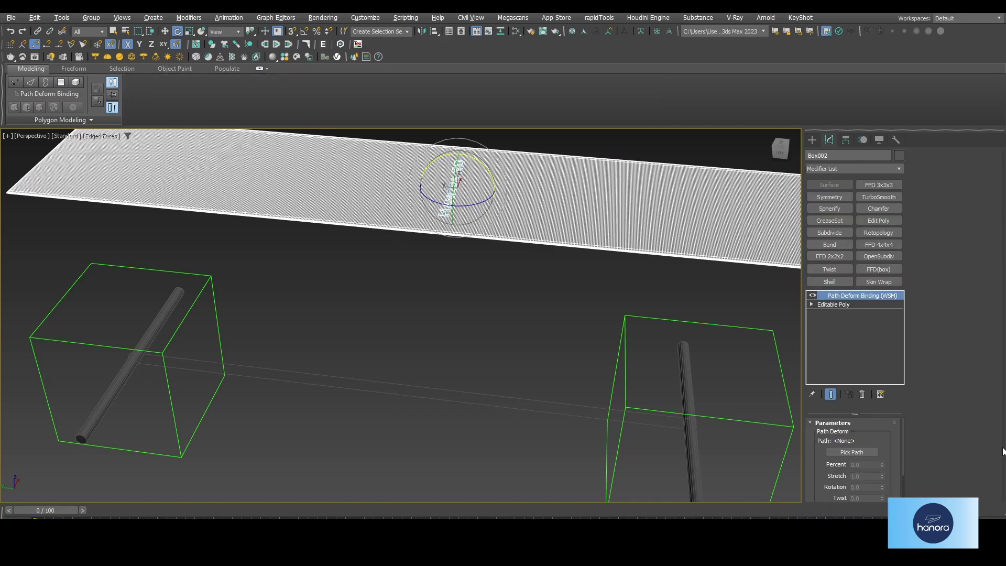
Pick Rectangle001 as the deformation path and move the plane onto it.
{"action": "left_click", "coordinate": [867, 451]}
{"action": "middle_click_drag", "start_coordinate": [468, 426], "coordinate": [502, 414]}
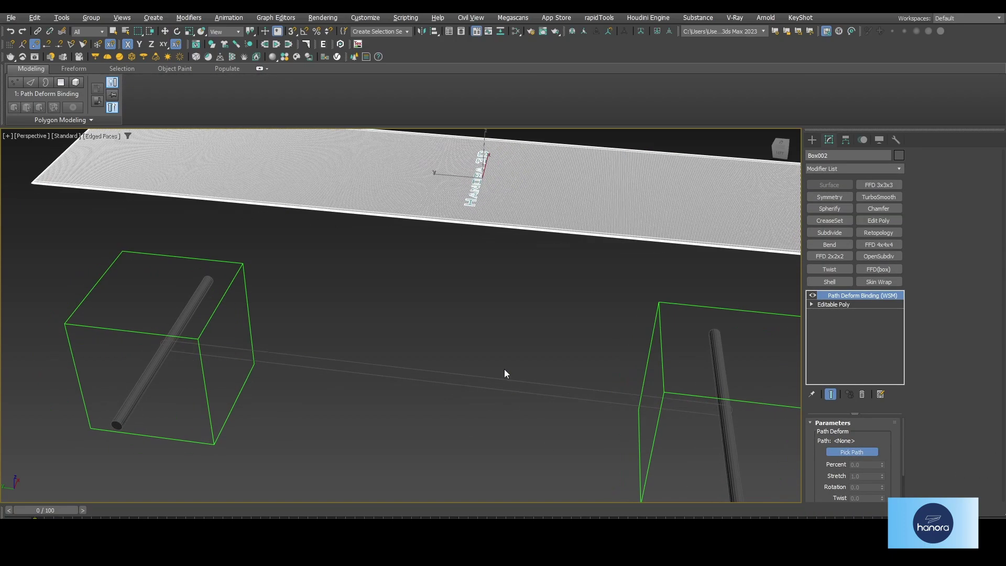
{"action": "left_click", "coordinate": [496, 378]}
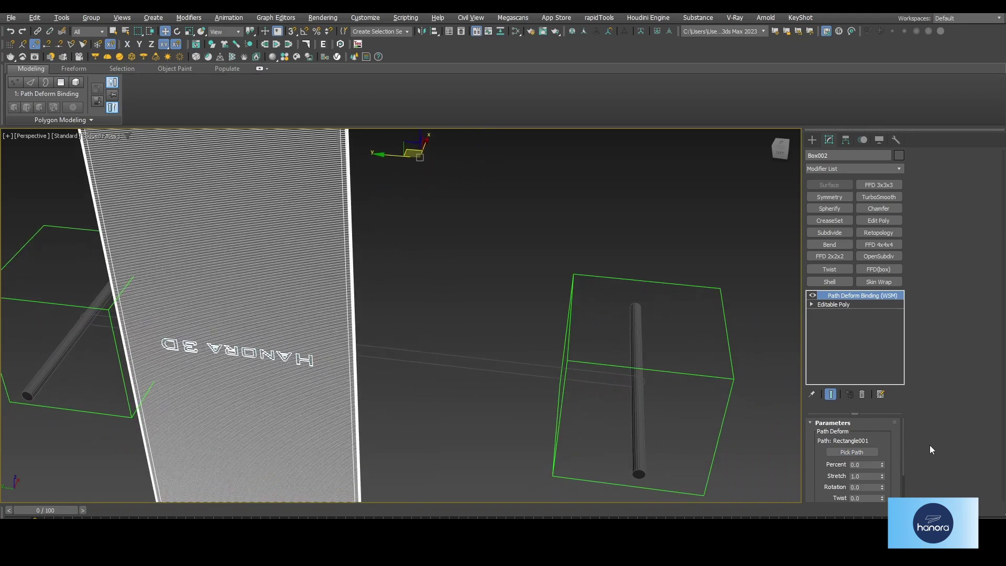
{"action": "scroll", "coordinate": [899, 453], "scroll_direction": "down", "scroll_amount": 2}
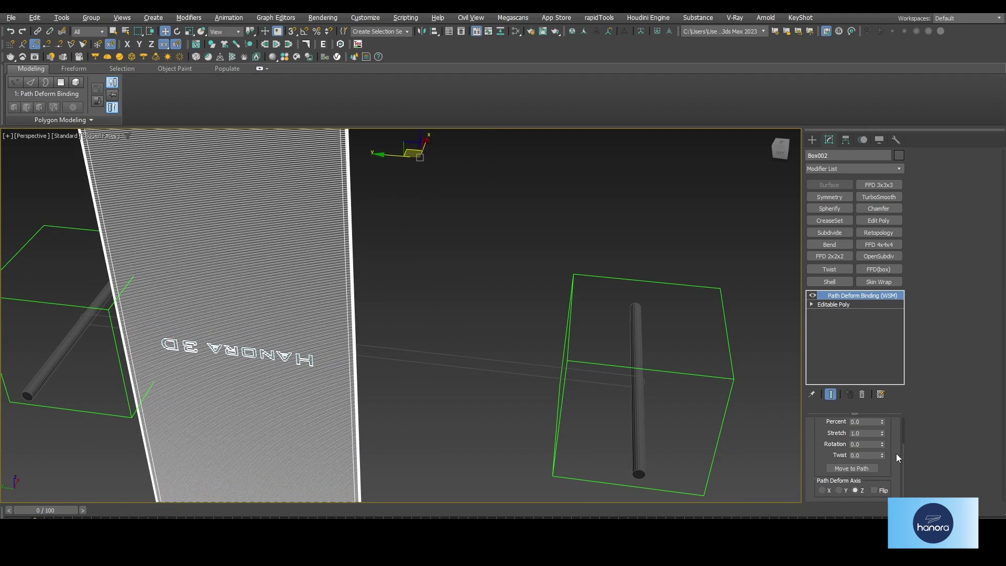
{"action": "left_click", "coordinate": [864, 469]}
Set the Path Deform axis to Y and frame the wrapped belt in default shading.
{"action": "middle_click_drag", "start_coordinate": [488, 414], "coordinate": [522, 370]}
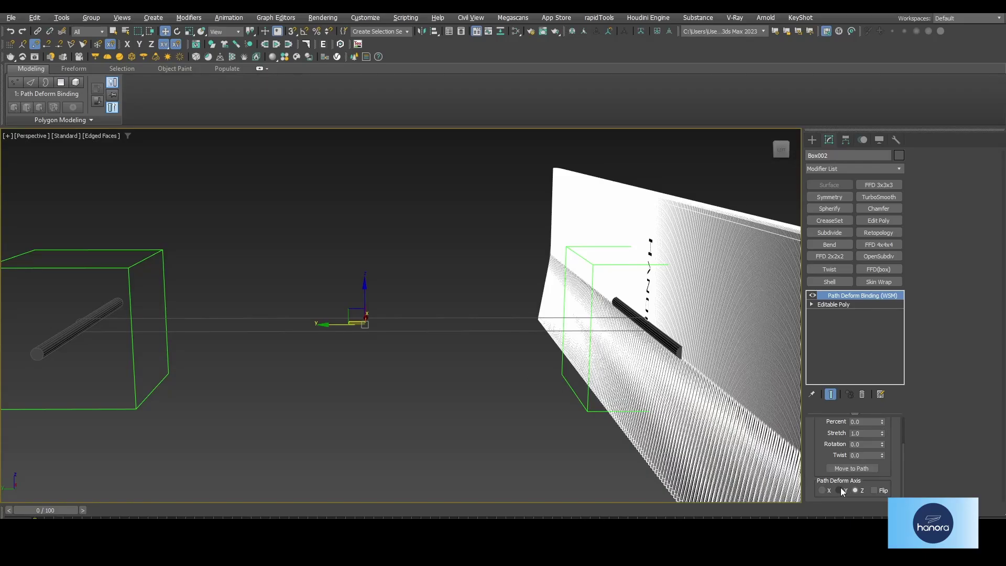
{"action": "left_click", "coordinate": [843, 491]}
{"action": "mouse_move", "coordinate": [526, 418]}
{"action": "middle_mouse_down"}
{"action": "mouse_move", "coordinate": [543, 423]}
{"action": "mouse_move", "coordinate": [534, 420]}
{"action": "middle_mouse_up"}
{"action": "key", "text": "F4"}
{"action": "scroll", "coordinate": [536, 364], "scroll_direction": "up", "scroll_amount": 2}
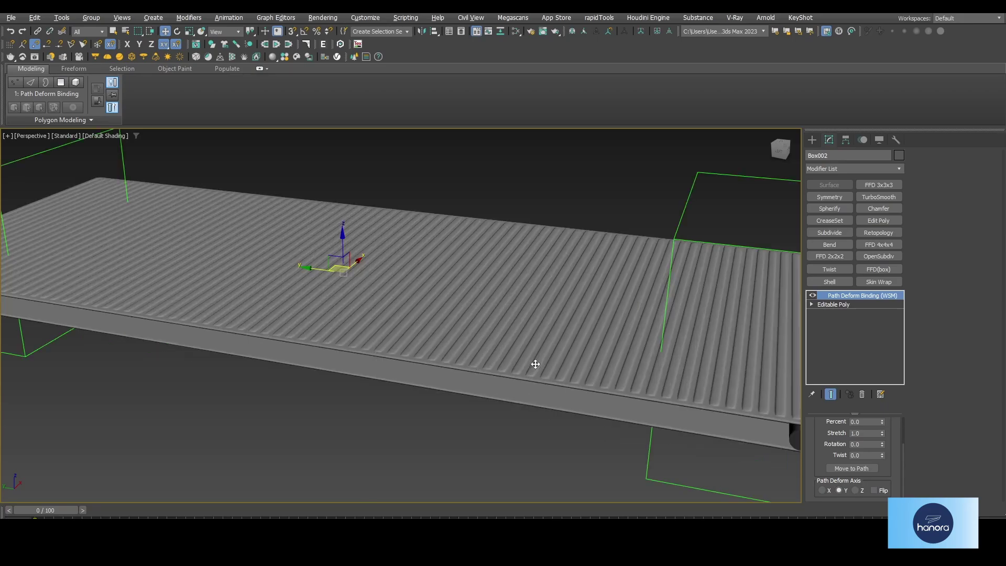
{"action": "scroll", "coordinate": [535, 364], "scroll_direction": "up", "scroll_amount": 2}
{"action": "scroll", "coordinate": [530, 362], "scroll_direction": "up", "scroll_amount": 2}
{"action": "scroll", "coordinate": [524, 366], "scroll_direction": "down", "scroll_amount": 3}
{"action": "scroll", "coordinate": [526, 393], "scroll_direction": "down", "scroll_amount": 2}
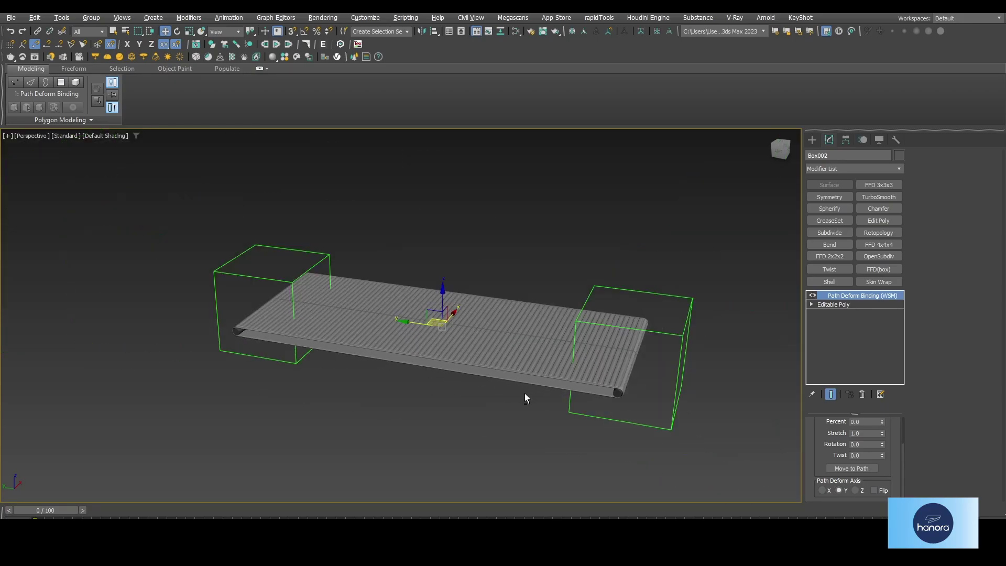
{"action": "scroll", "coordinate": [532, 362], "scroll_direction": "down", "scroll_amount": 1}
{"action": "scroll", "coordinate": [533, 349], "scroll_direction": "up", "scroll_amount": 2}
{"action": "middle_click_drag", "start_coordinate": [534, 349], "coordinate": [529, 360]}
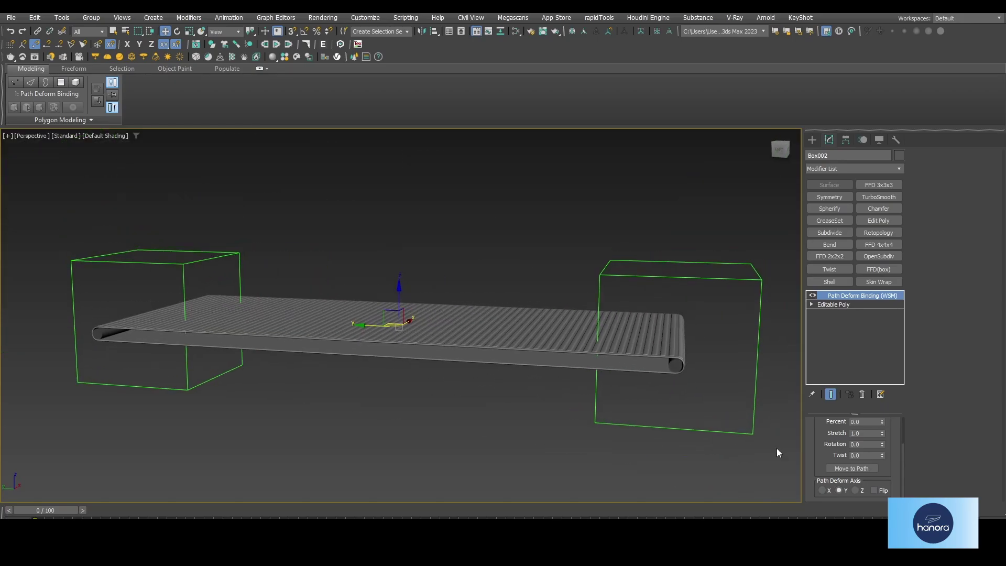
Set the path rotation to -180 so the HANORA 3D lettering faces up.
{"action": "left_click", "coordinate": [869, 443]}
{"action": "type", "text": "-180"}
{"action": "key", "text": "Return"}
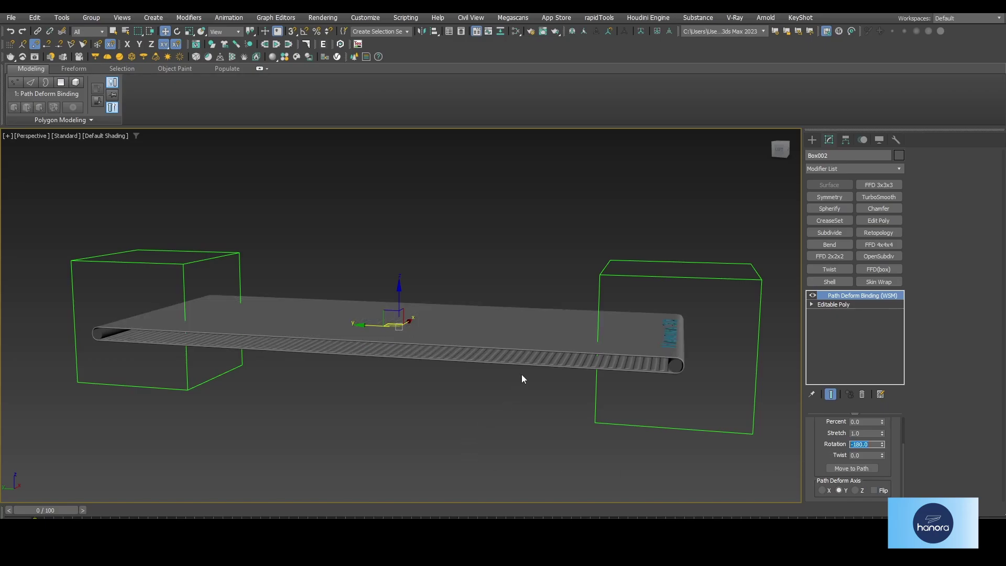
{"action": "middle_click_drag", "start_coordinate": [521, 378], "coordinate": [523, 404], "text": "alt"}
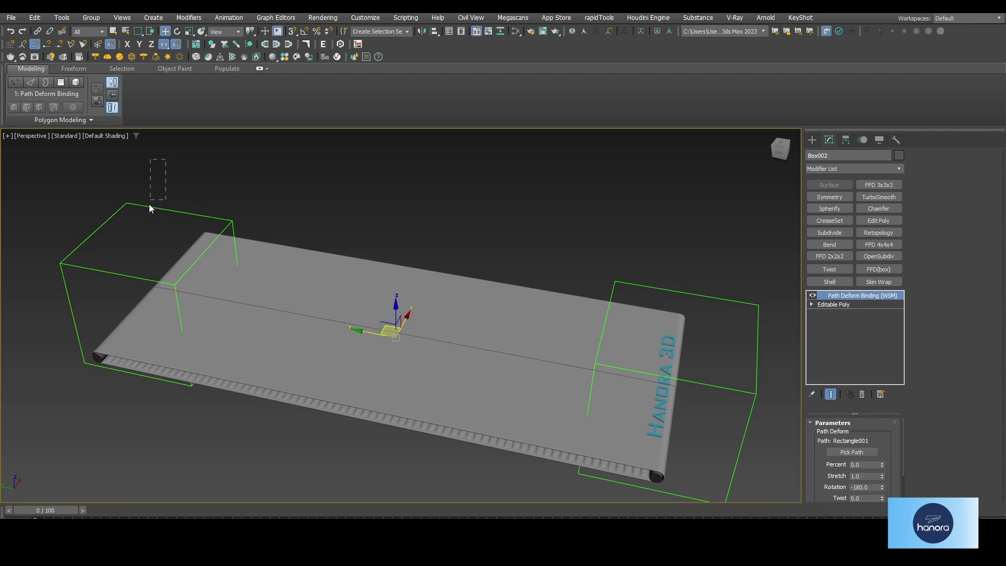
Select Dummy001 and test-rotate it around X.
{"action": "left_click", "coordinate": [149, 208]}
{"action": "key", "text": "e"}
{"action": "left_click_drag", "start_coordinate": [170, 271], "coordinate": [197, 279]}
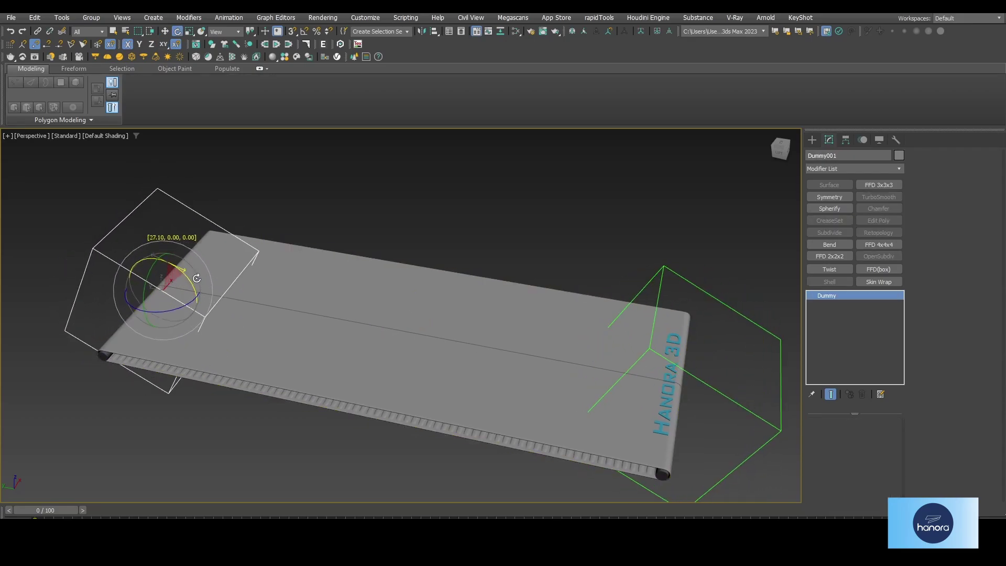
Undo the dummy's test rotation and orbit to an oblique above-front view of the belt.
{"action": "key", "text": "ctrl+z"}
{"action": "middle_click_drag", "start_coordinate": [254, 353], "coordinate": [380, 297], "text": "alt"}
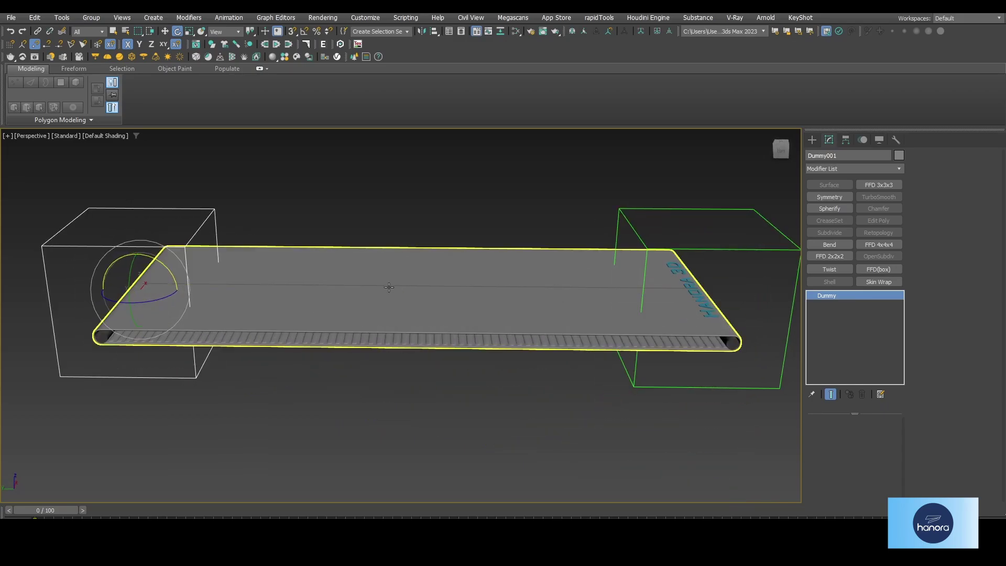
{"action": "scroll", "coordinate": [389, 287], "scroll_direction": "up", "scroll_amount": 3}
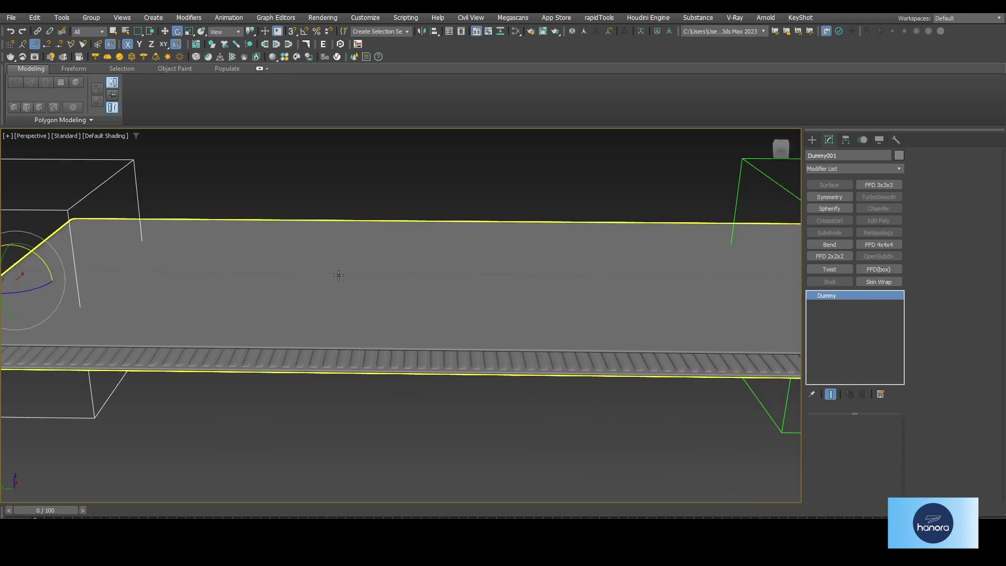
{"action": "scroll", "coordinate": [338, 275], "scroll_direction": "down", "scroll_amount": 5}
{"action": "middle_click_drag", "start_coordinate": [301, 299], "coordinate": [346, 315], "text": "alt"}
{"action": "middle_click_drag", "start_coordinate": [150, 247], "coordinate": [221, 209], "text": "alt"}
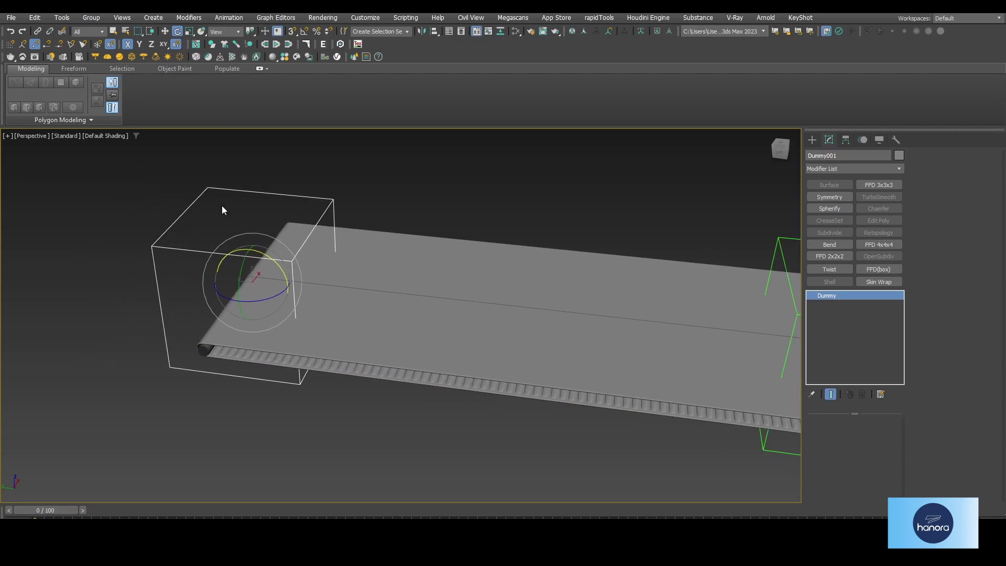
Wire Dummy001's Transform > Rotation > X Rotation as the source and target the belt.
{"action": "right_click", "coordinate": [211, 189]}
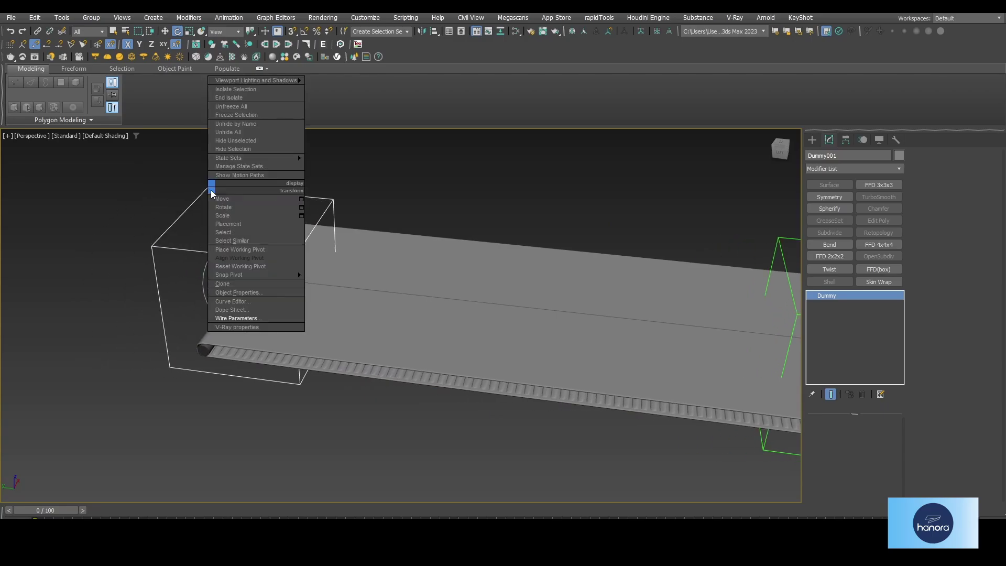
{"action": "left_click", "coordinate": [259, 321]}
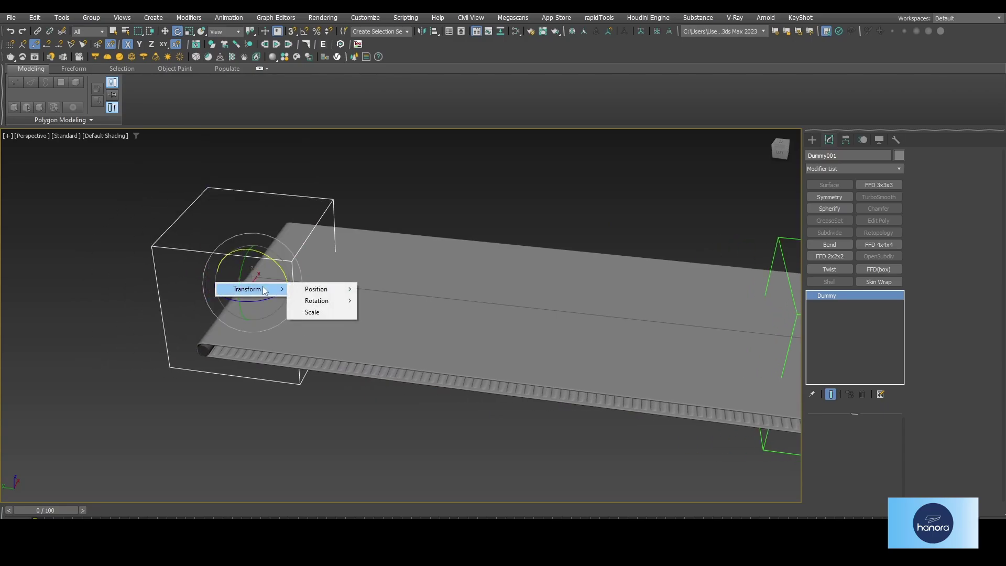
{"action": "mouse_move", "coordinate": [316, 300]}
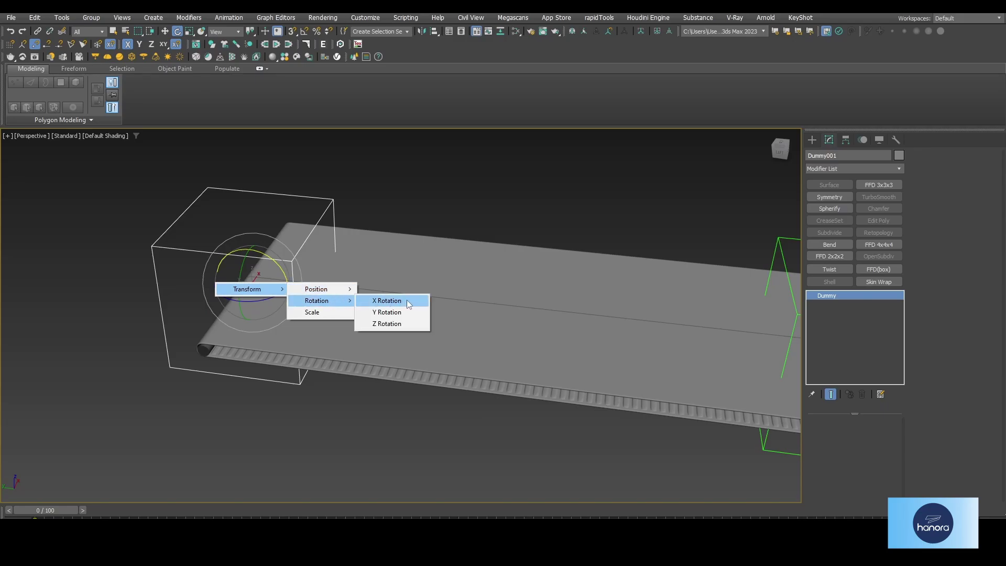
{"action": "left_click", "coordinate": [408, 301]}
{"action": "middle_click_drag", "start_coordinate": [568, 344], "coordinate": [435, 343]}
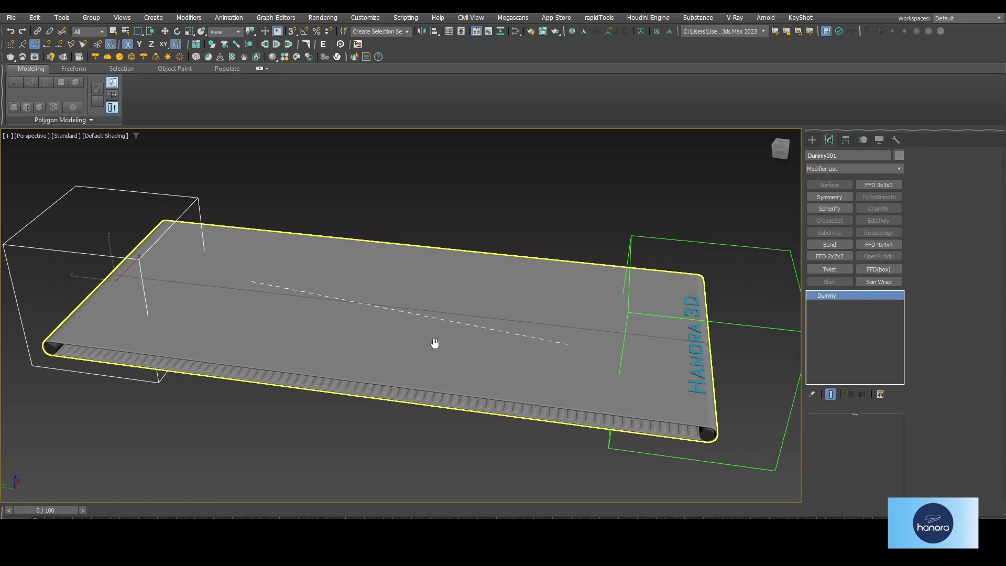
{"action": "left_click", "coordinate": [356, 336]}
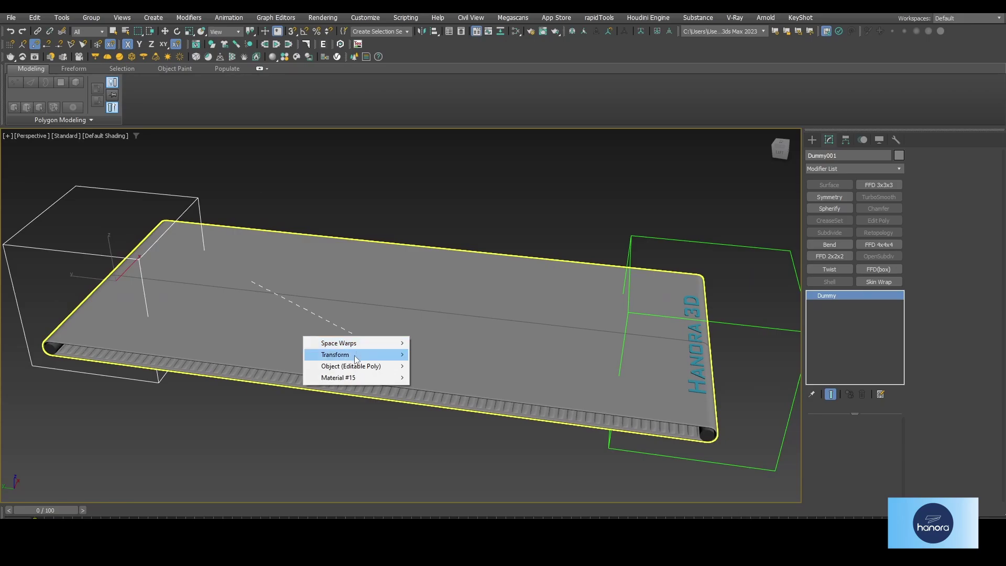
{"action": "mouse_move", "coordinate": [454, 343]}
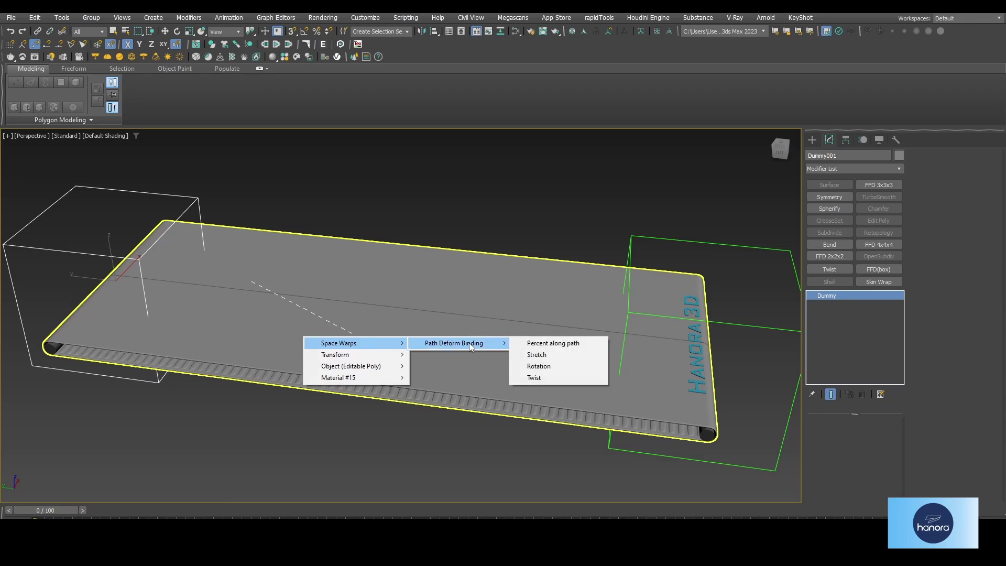
Connect a one-way wire from Dummy001's X Rotation to the belt's Percent along path.
{"action": "left_click", "coordinate": [560, 343]}
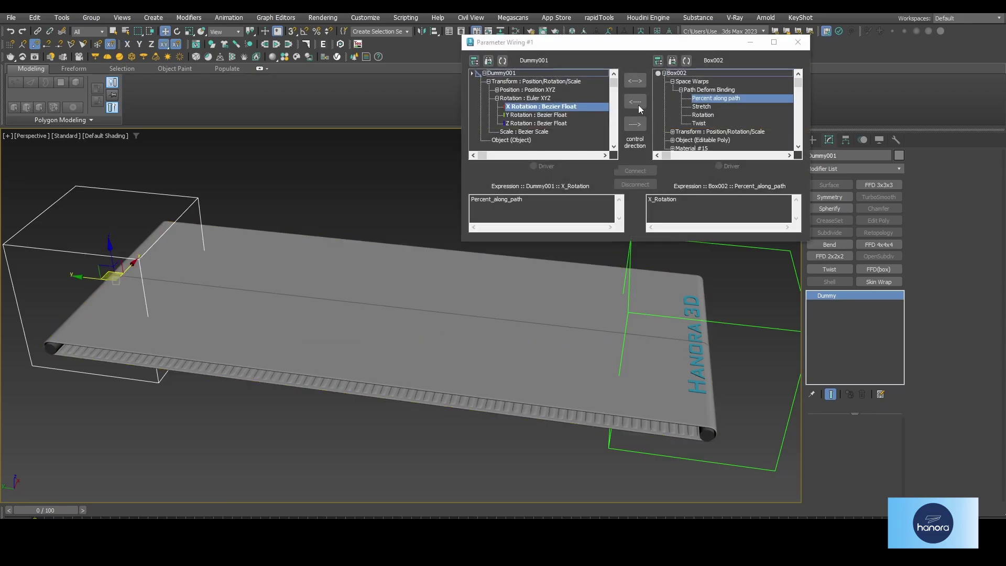
{"action": "left_click_drag", "start_coordinate": [623, 46], "coordinate": [593, 49]}
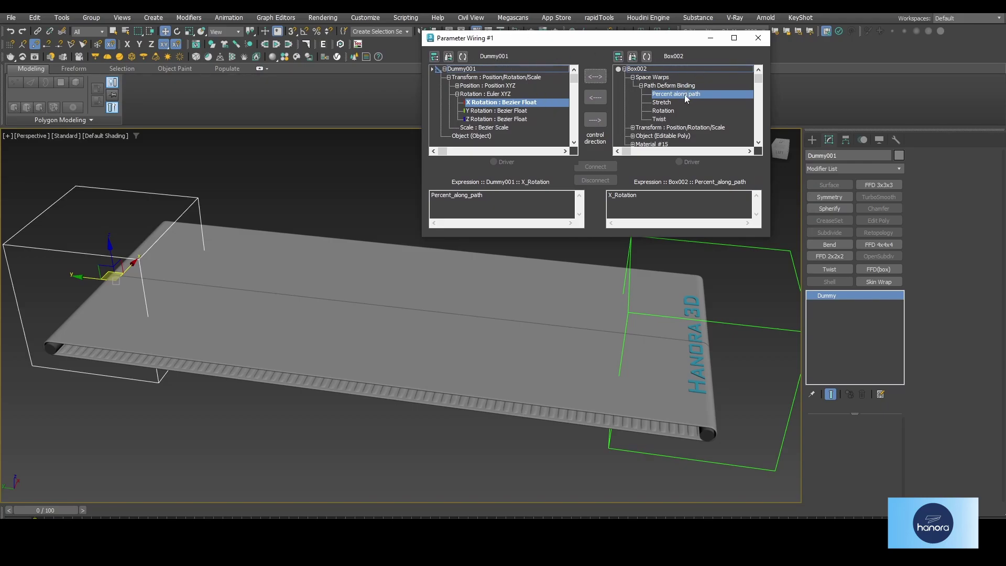
{"action": "left_click", "coordinate": [596, 120]}
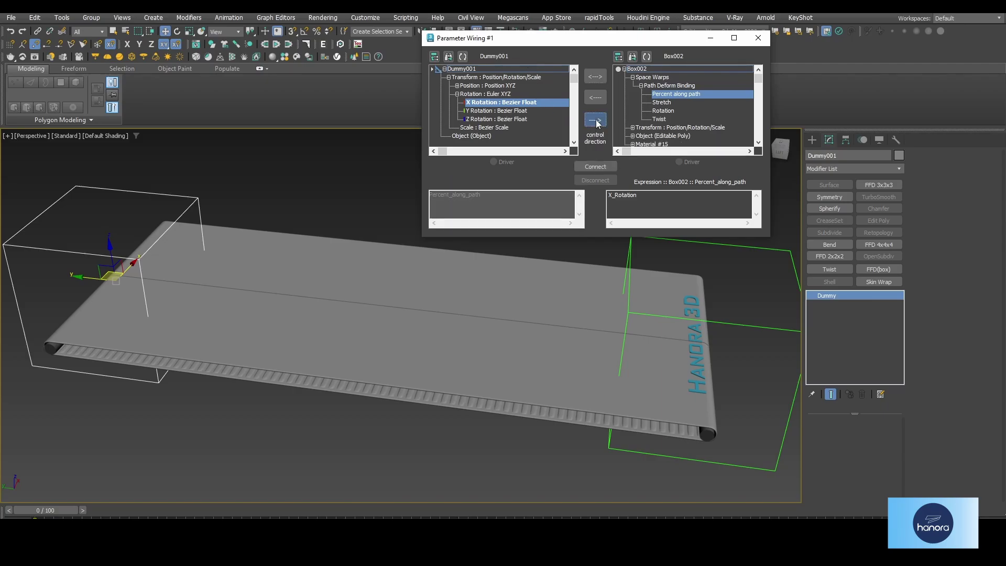
{"action": "left_click", "coordinate": [596, 168]}
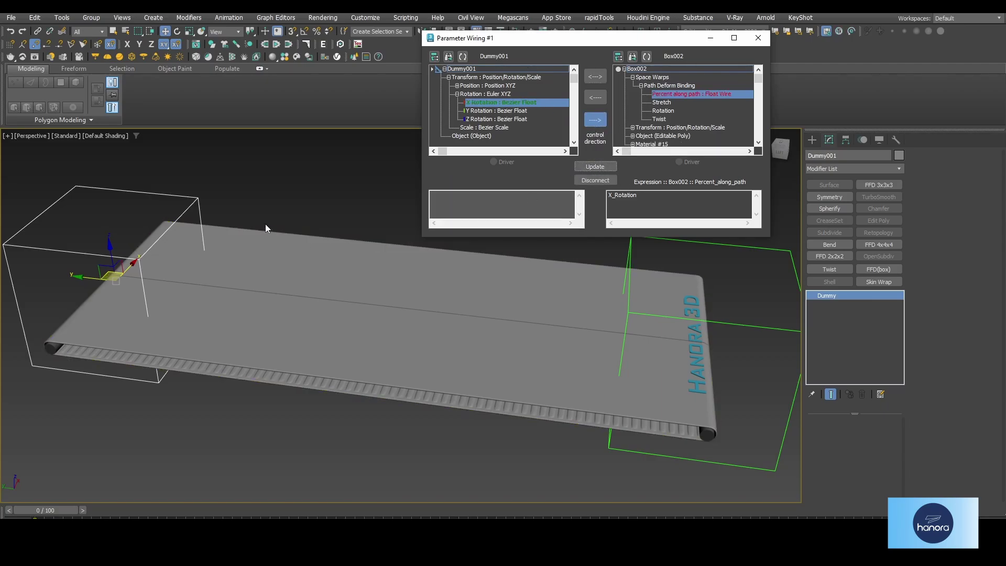
{"action": "middle_click_drag", "start_coordinate": [265, 225], "coordinate": [334, 249]}
{"action": "key", "text": "e"}
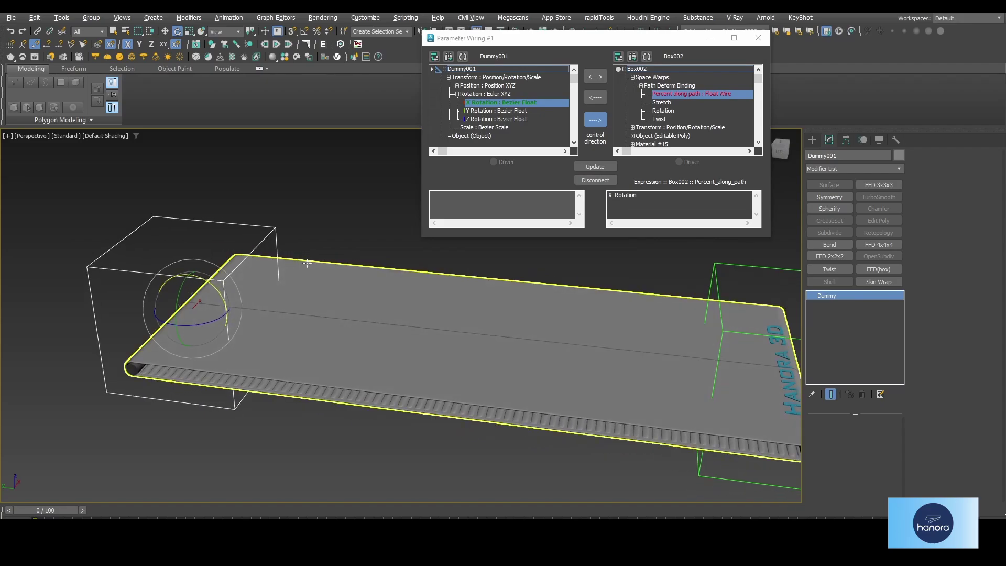
{"action": "middle_click_drag", "start_coordinate": [202, 279], "coordinate": [142, 284]}
Rotate Dummy001 back and forth on X to confirm the HANORA lettering slides along the belt.
{"action": "mouse_move", "coordinate": [148, 285]}
{"action": "left_mouse_down"}
{"action": "mouse_move", "coordinate": [115, 232]}
{"action": "mouse_move", "coordinate": [132, 250]}
{"action": "mouse_move", "coordinate": [130, 237]}
{"action": "left_mouse_up"}
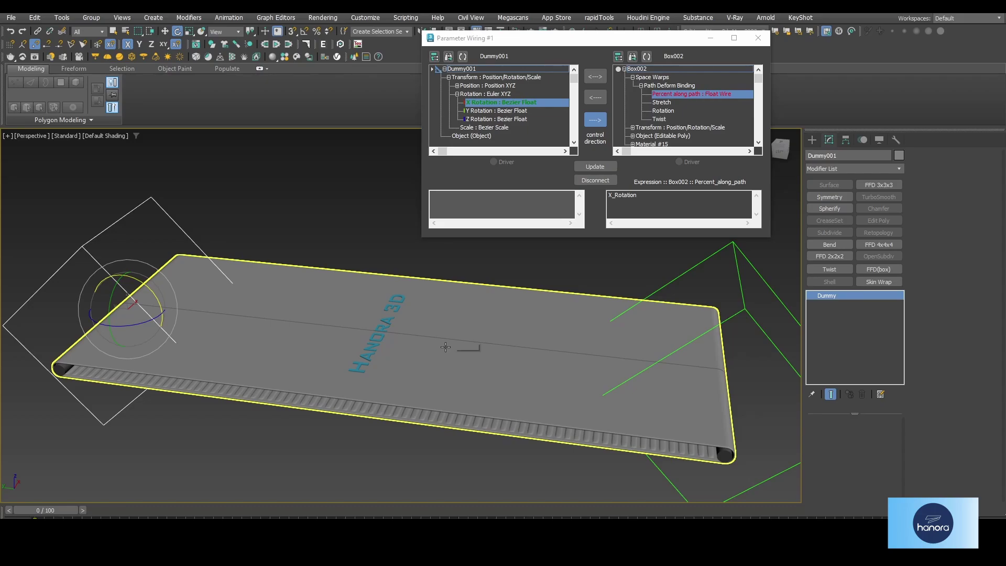
{"action": "key", "text": "ctrl+z"}
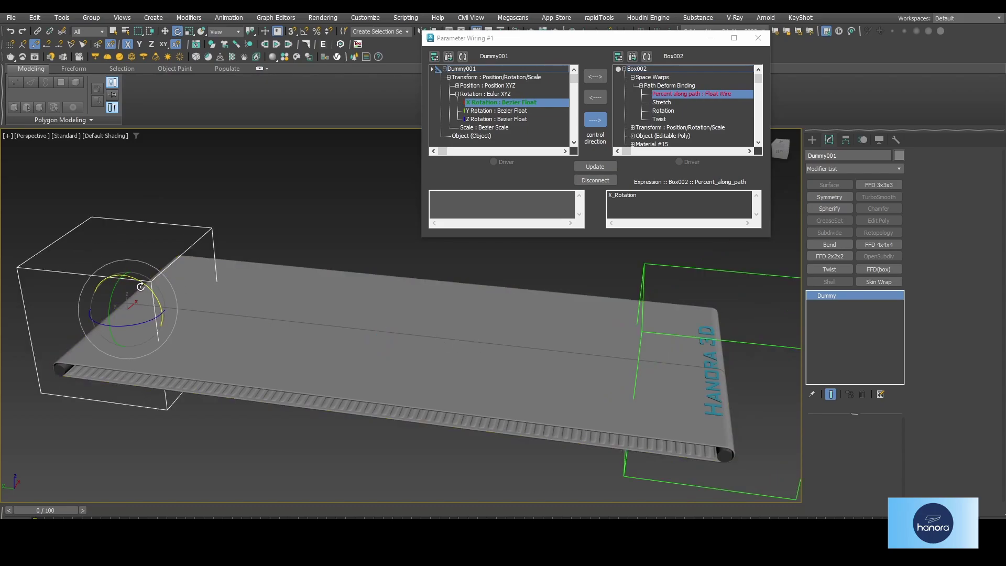
{"action": "mouse_move", "coordinate": [146, 285]}
{"action": "left_mouse_down"}
{"action": "mouse_move", "coordinate": [170, 305]}
{"action": "mouse_move", "coordinate": [166, 292]}
{"action": "left_mouse_up"}
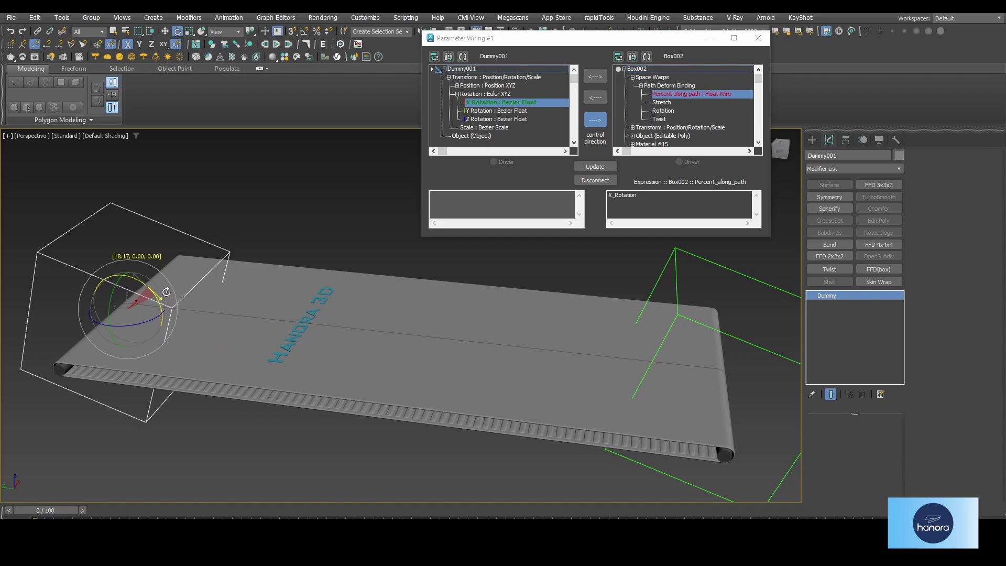
{"action": "left_click_drag", "start_coordinate": [166, 292], "coordinate": [191, 293]}
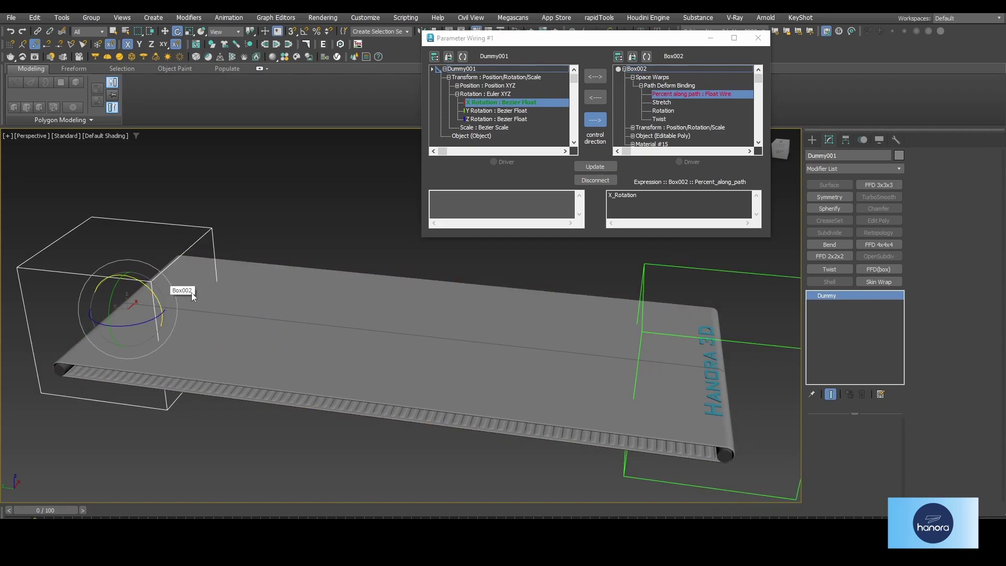
{"action": "middle_click_drag", "start_coordinate": [296, 328], "coordinate": [288, 325]}
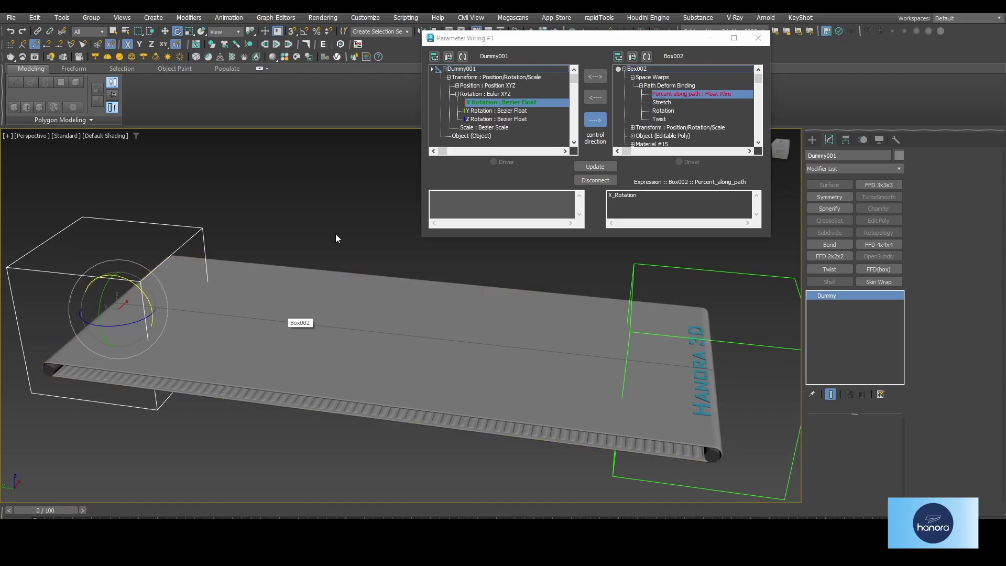
{"action": "left_click_drag", "start_coordinate": [337, 234], "coordinate": [310, 352]}
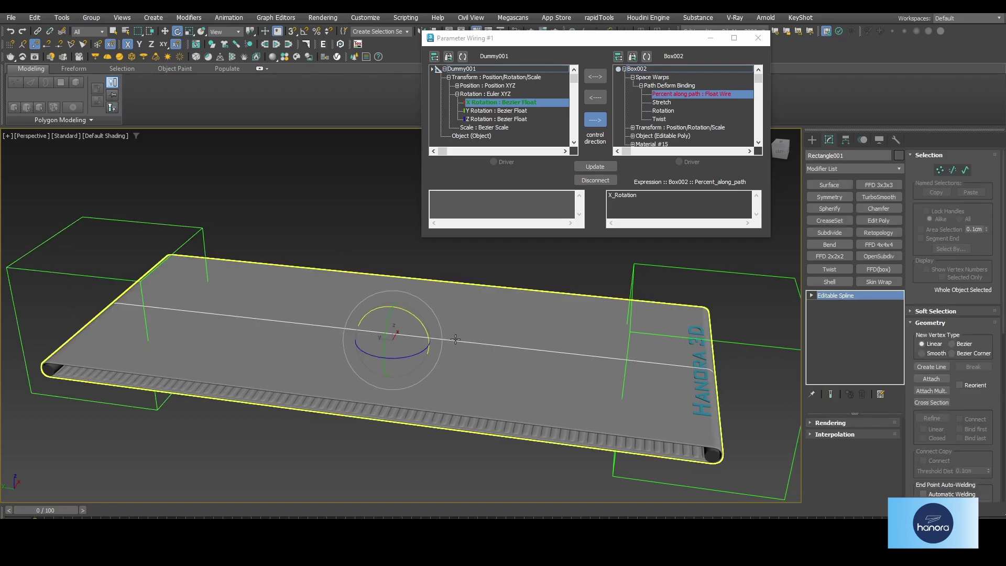
Measure Rectangle001's 417.857cm length and check Cylinder001's 2.0cm radius and 90cm height.
{"action": "left_click", "coordinate": [896, 140]}
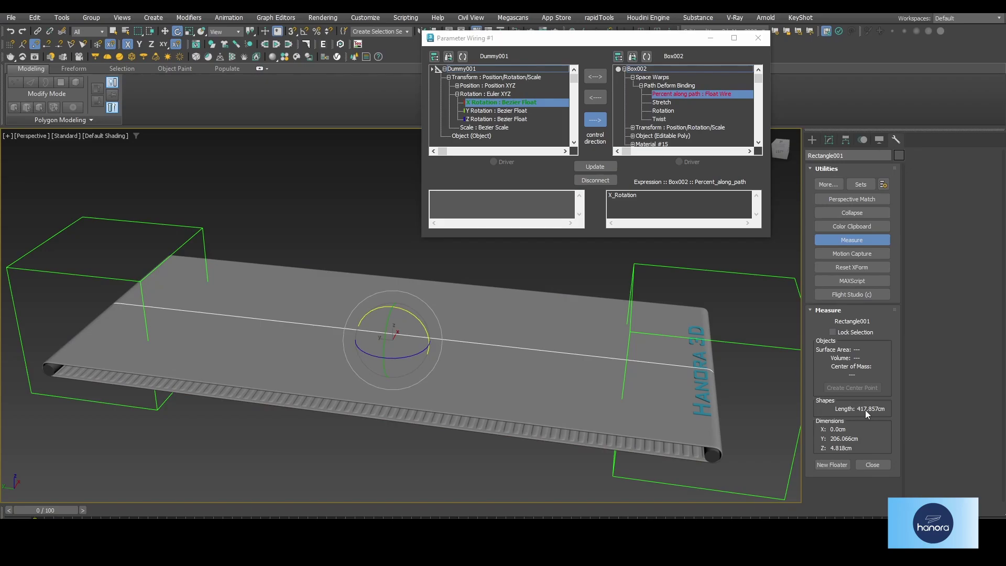
{"action": "left_click", "coordinate": [715, 454]}
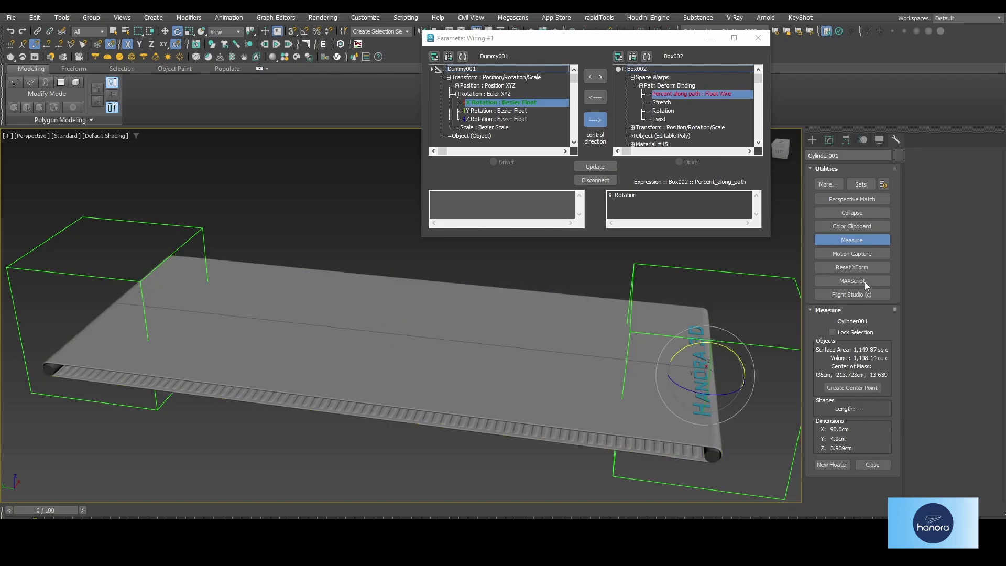
{"action": "left_click", "coordinate": [829, 139]}
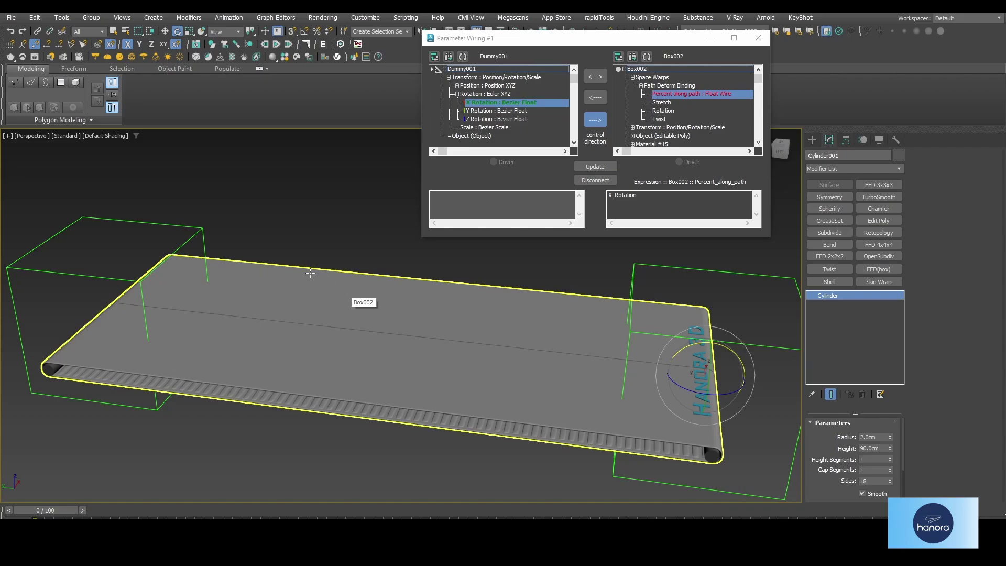
Change the wire expression to X_Rotation/208.93, then test-rotate Dummy001 and undo.
{"action": "left_click", "coordinate": [651, 195]}
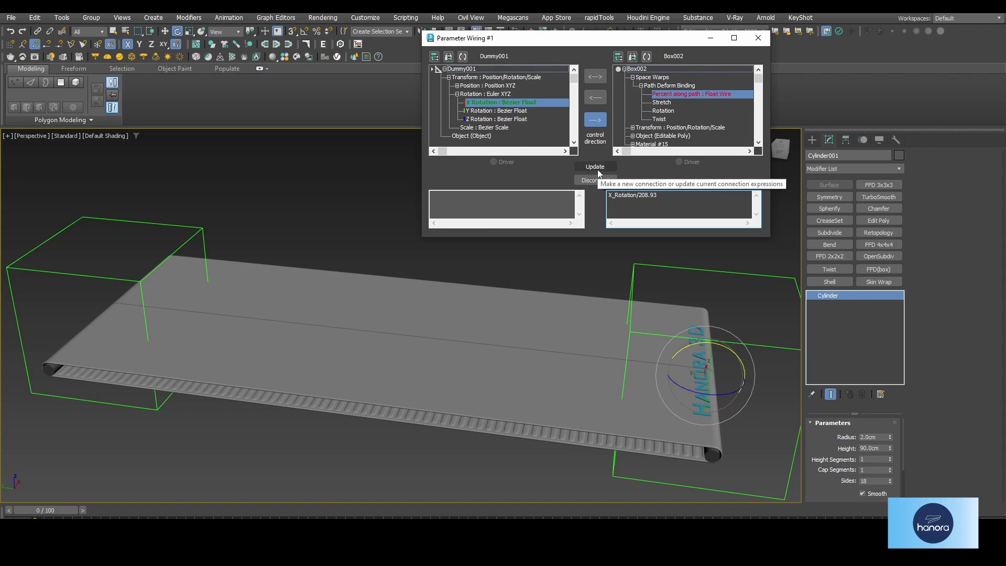
{"action": "type", "text": "/208.93"}
{"action": "left_click", "coordinate": [597, 168]}
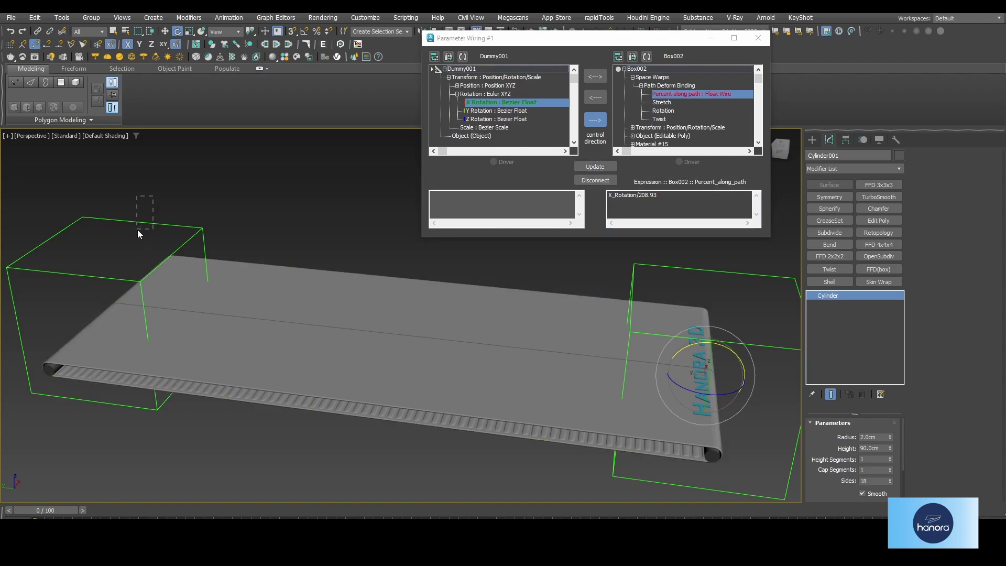
{"action": "left_click", "coordinate": [131, 222]}
{"action": "mouse_move", "coordinate": [135, 285]}
{"action": "left_mouse_down"}
{"action": "mouse_move", "coordinate": [255, 269]}
{"action": "mouse_move", "coordinate": [373, 172]}
{"action": "left_mouse_up"}
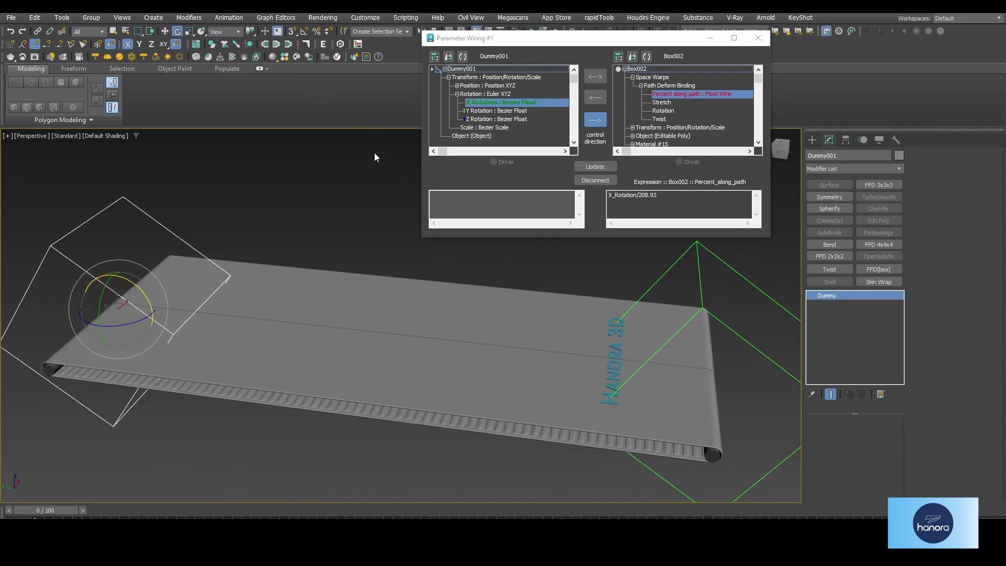
{"action": "key", "text": "ctrl+z"}
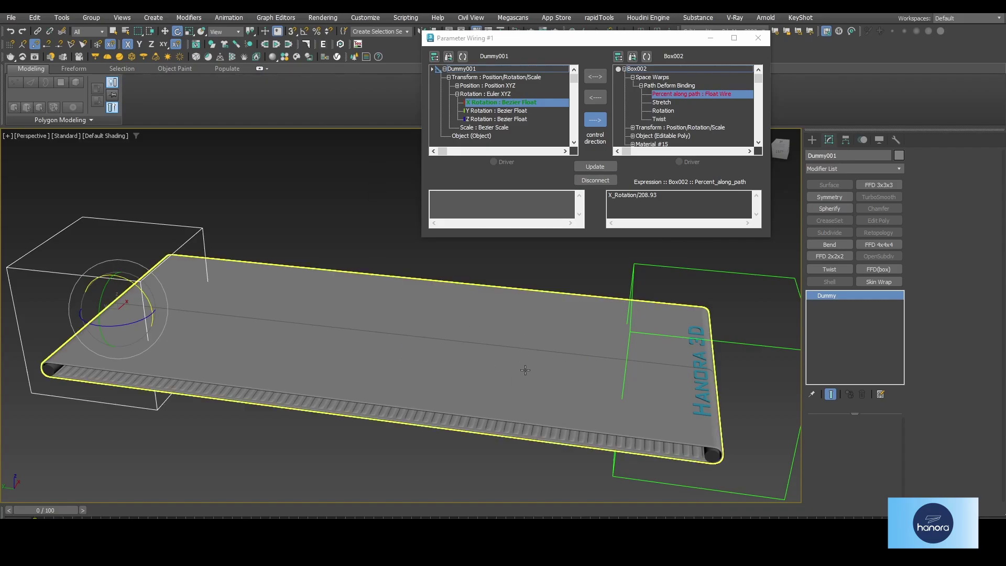
{"action": "middle_click_drag", "start_coordinate": [514, 342], "coordinate": [504, 350], "text": "alt"}
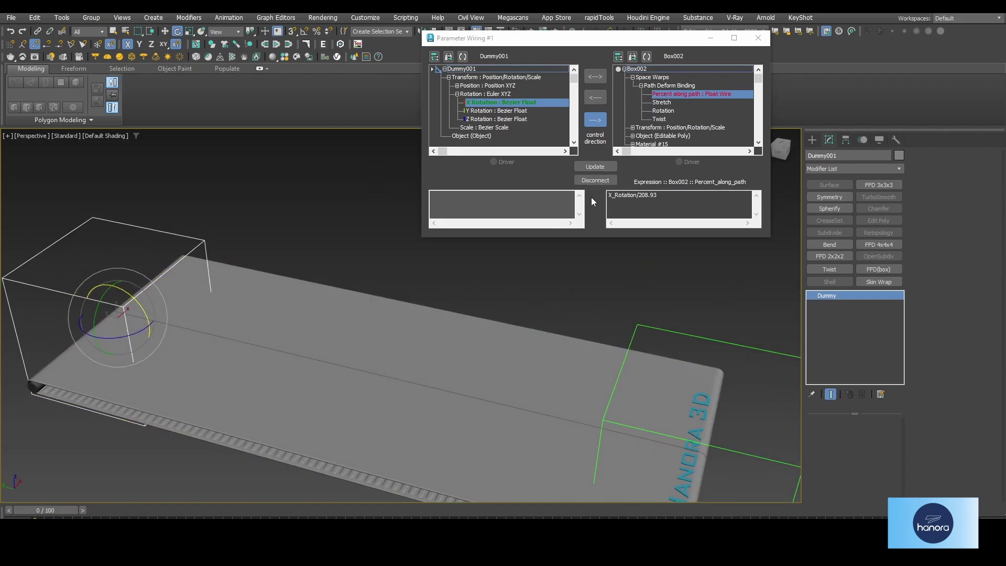
Negate the expression to -(X_Rotation/208.93) and apply it.
{"action": "left_click", "coordinate": [611, 194]}
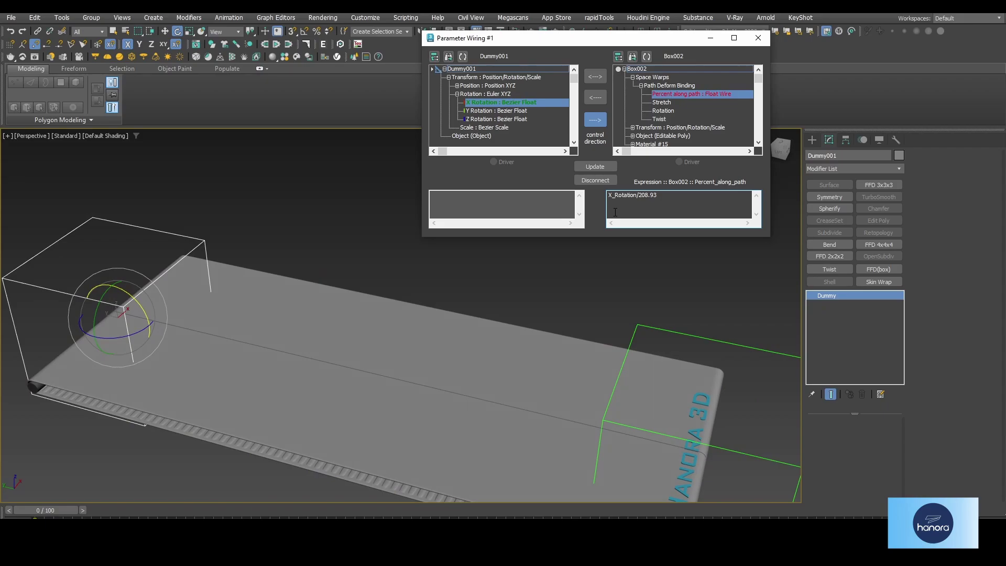
{"action": "type", "text": "("}
{"action": "type", "text": "-"}
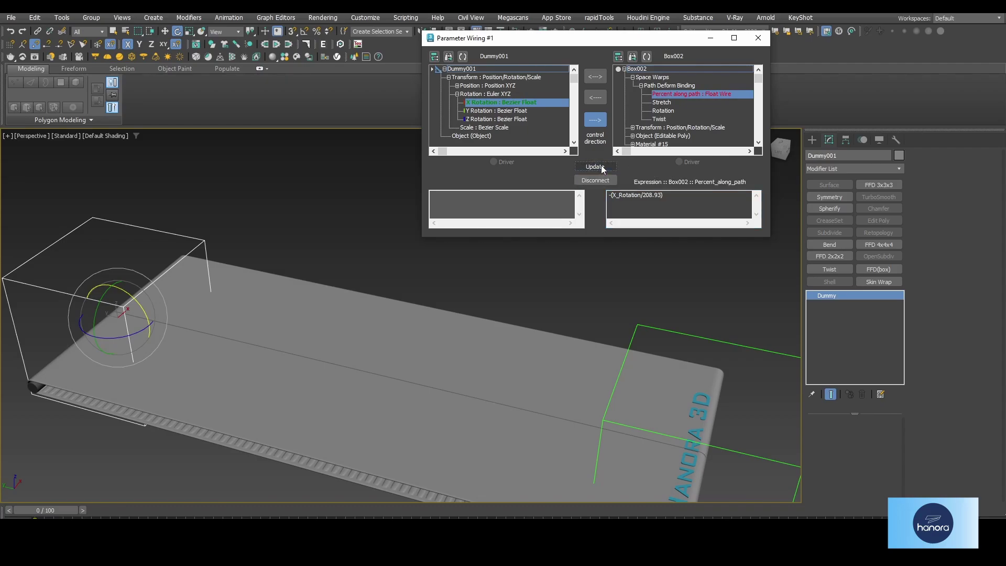
{"action": "left_click", "coordinate": [595, 166]}
{"action": "scroll", "coordinate": [209, 342], "scroll_direction": "down", "scroll_amount": 3}
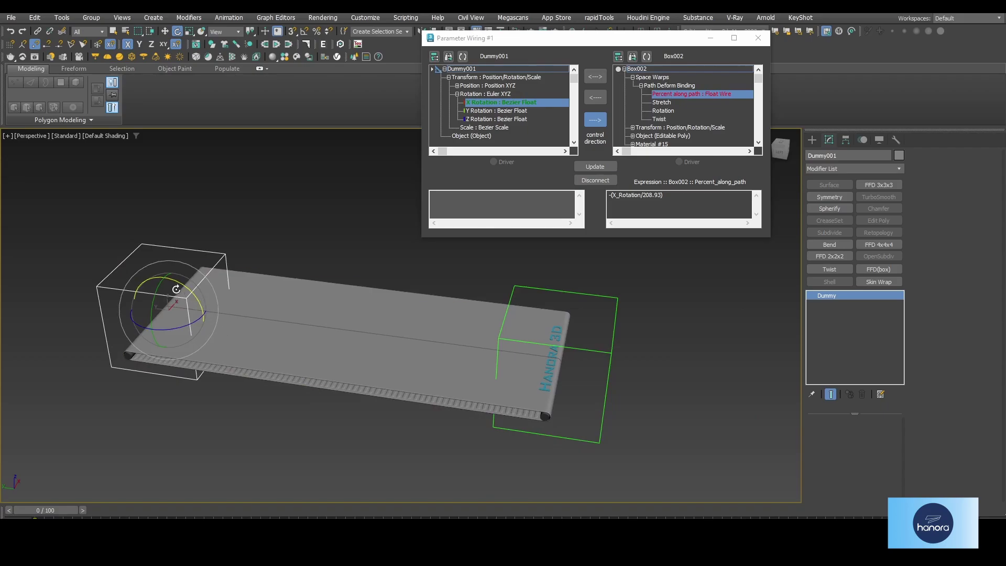
Test-rotate Dummy001 to watch the belt roll, then close the Parameter Wiring dialog.
{"action": "mouse_move", "coordinate": [174, 281]}
{"action": "left_mouse_down"}
{"action": "mouse_move", "coordinate": [363, 225]}
{"action": "mouse_move", "coordinate": [904, 216]}
{"action": "left_mouse_up"}
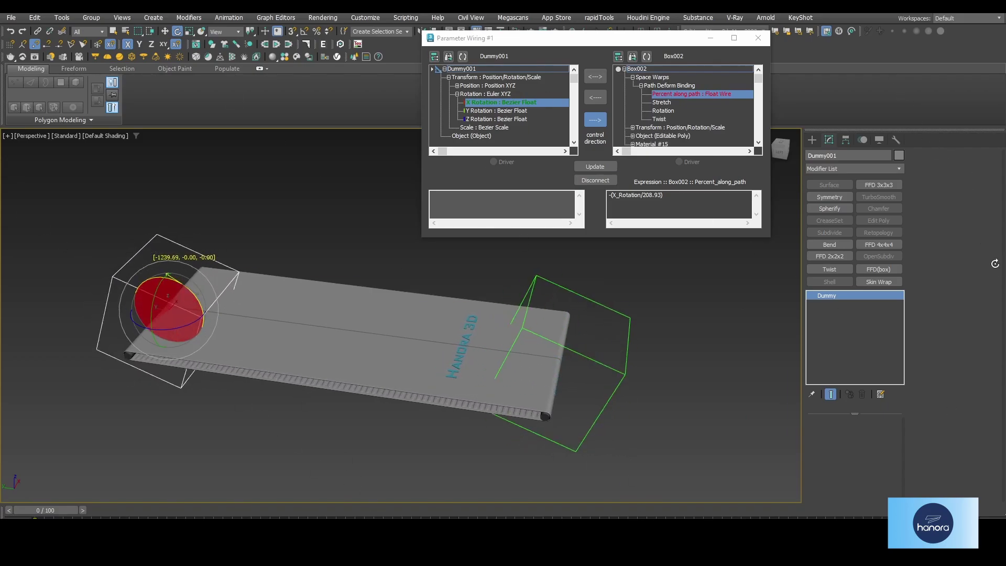
{"action": "right_click", "coordinate": [904, 216]}
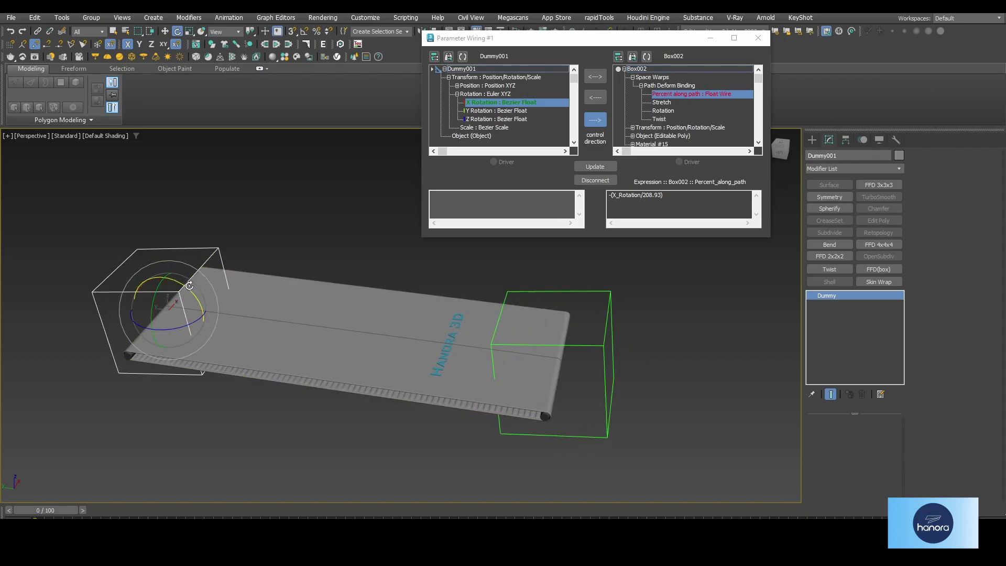
{"action": "mouse_move", "coordinate": [192, 297]}
{"action": "left_mouse_down"}
{"action": "mouse_move", "coordinate": [255, 135]}
{"action": "mouse_move", "coordinate": [322, 244]}
{"action": "left_mouse_up"}
{"action": "left_click", "coordinate": [758, 37]}
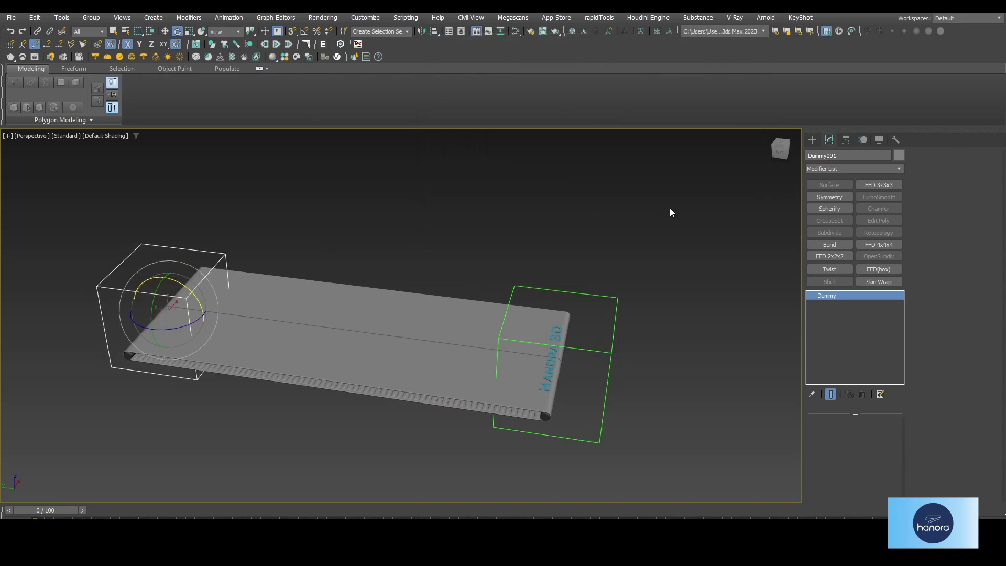
Orbit around the conveyor and reselect Box002 to inspect its Path Deform Binding.
{"action": "mouse_move", "coordinate": [555, 411]}
{"action": "middle_mouse_down", "text": "alt"}
{"action": "mouse_move", "coordinate": [413, 382]}
{"action": "mouse_move", "coordinate": [437, 365]}
{"action": "mouse_move", "coordinate": [438, 382]}
{"action": "middle_mouse_up", "text": "alt"}
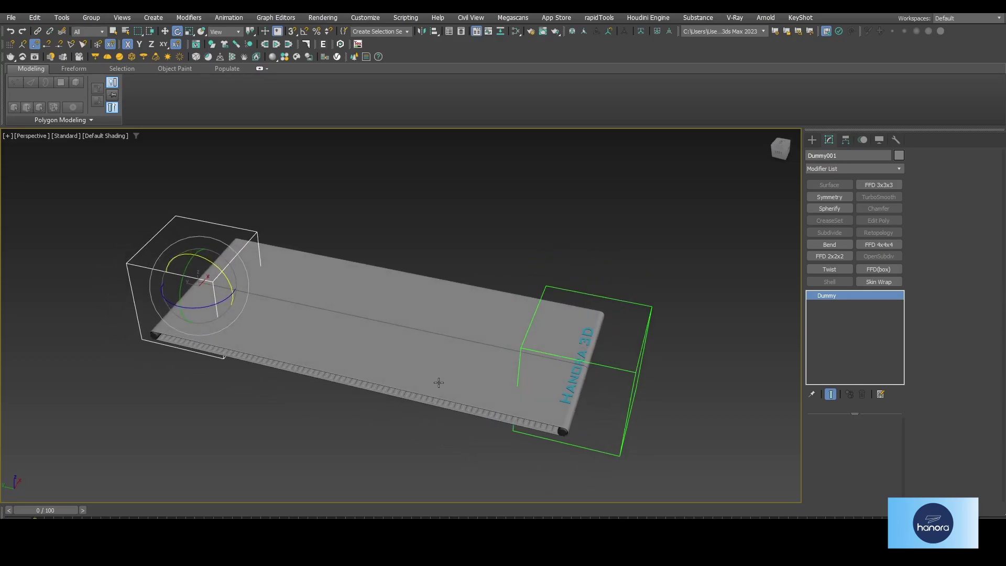
{"action": "left_click", "coordinate": [417, 351]}
{"action": "mouse_move", "coordinate": [472, 288]}
{"action": "middle_mouse_down"}
{"action": "mouse_move", "coordinate": [467, 315]}
{"action": "mouse_move", "coordinate": [473, 299]}
{"action": "mouse_move", "coordinate": [481, 332]}
{"action": "mouse_move", "coordinate": [478, 324]}
{"action": "middle_mouse_up"}
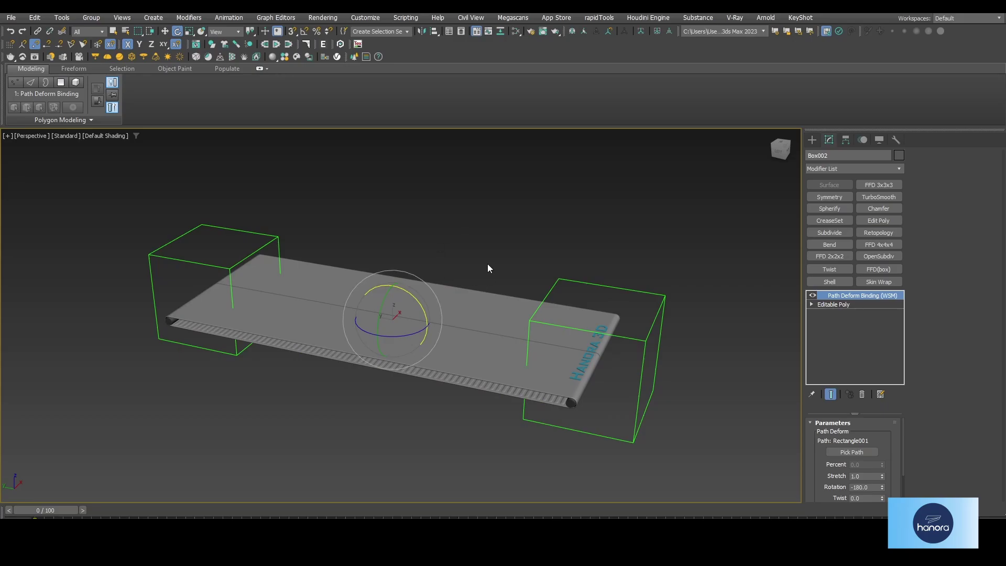
{"action": "mouse_move", "coordinate": [628, 397]}
{"action": "middle_mouse_down"}
{"action": "mouse_move", "coordinate": [587, 390]}
{"action": "mouse_move", "coordinate": [605, 394]}
{"action": "middle_mouse_up"}
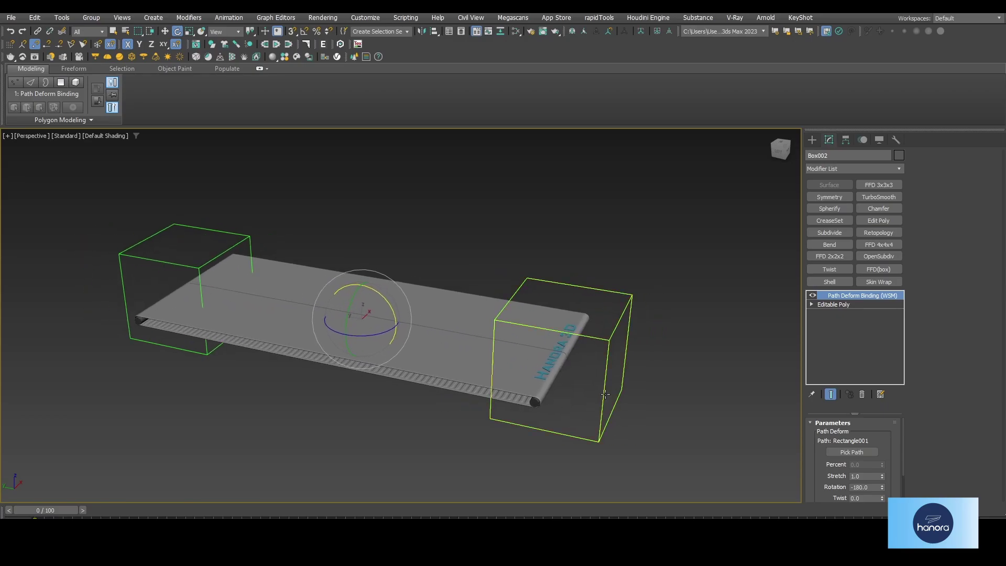